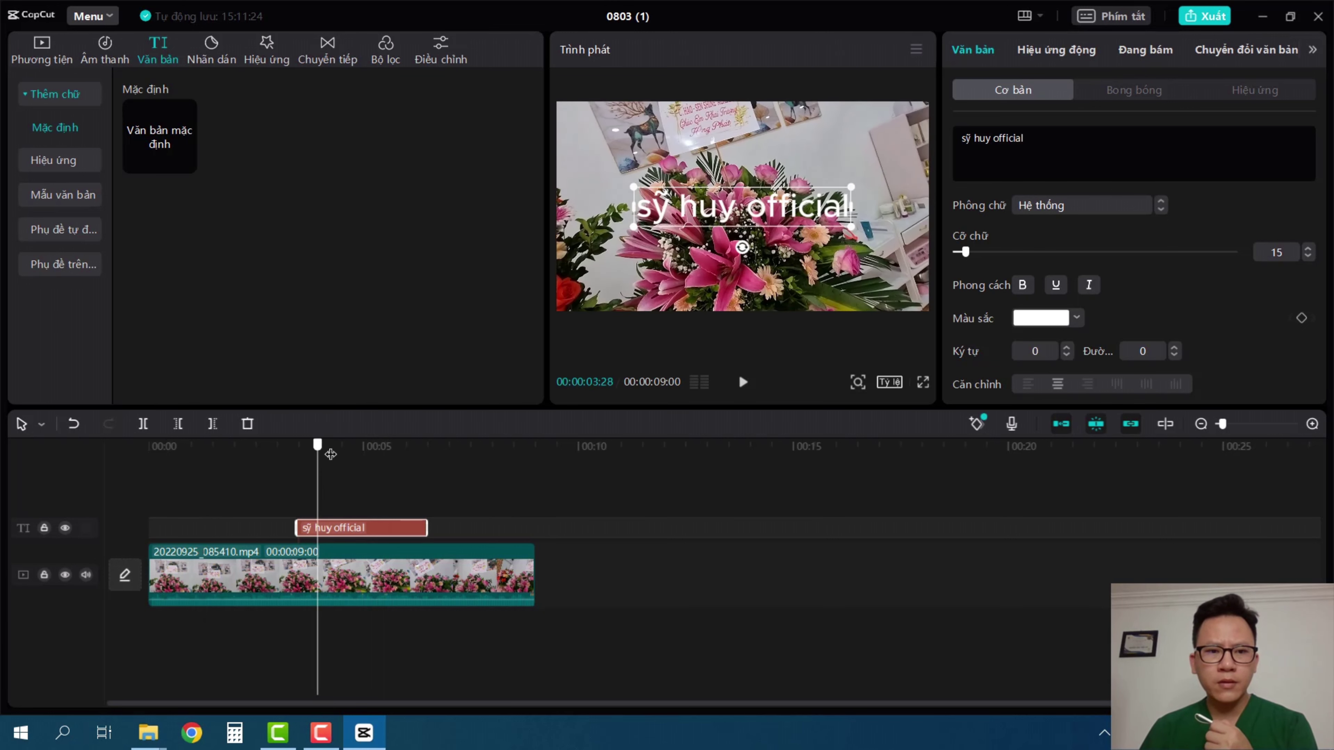
- Extend the "sỹ huy official" text clip so it spans the whole length of the video clip
{"action": "left_click_drag", "start_coordinate": [383, 528], "coordinate": [536, 547]}
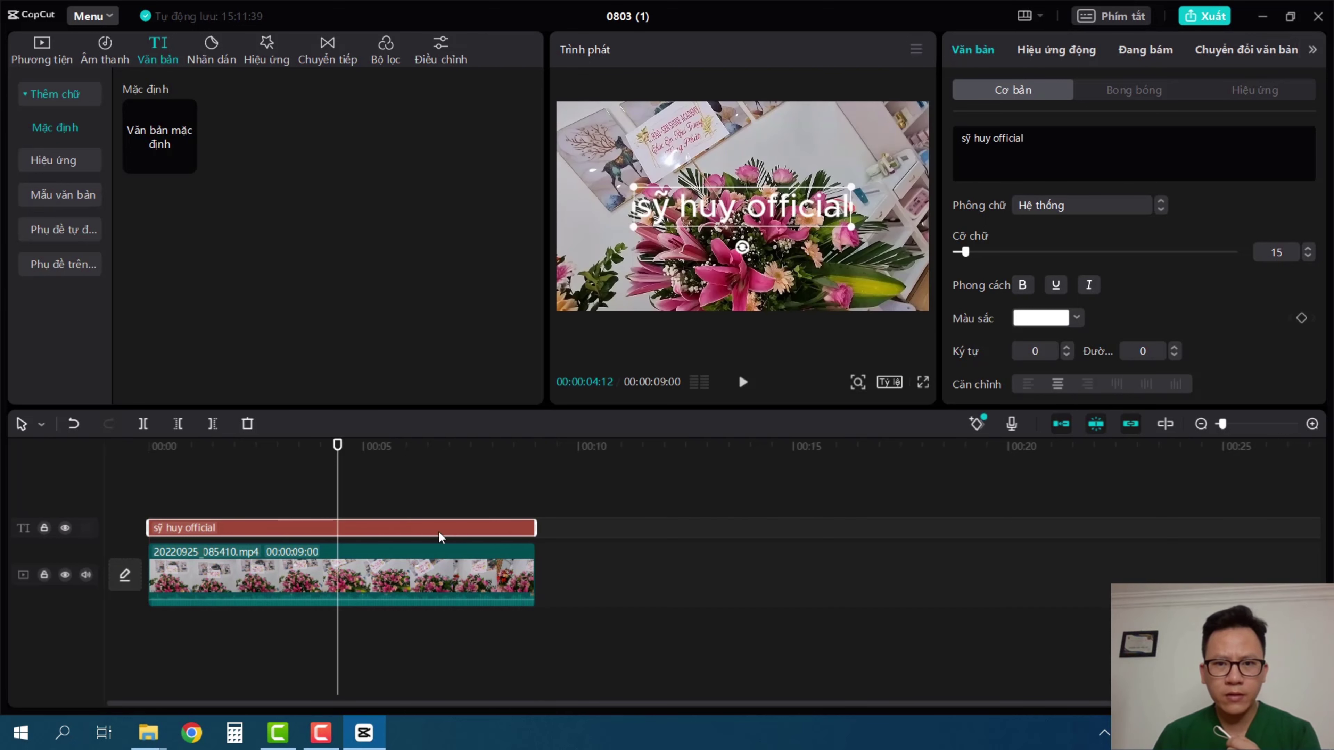
- Set the title's font size to 21 and move the title to the lower part of the video frame
{"action": "left_click", "coordinate": [1030, 326]}
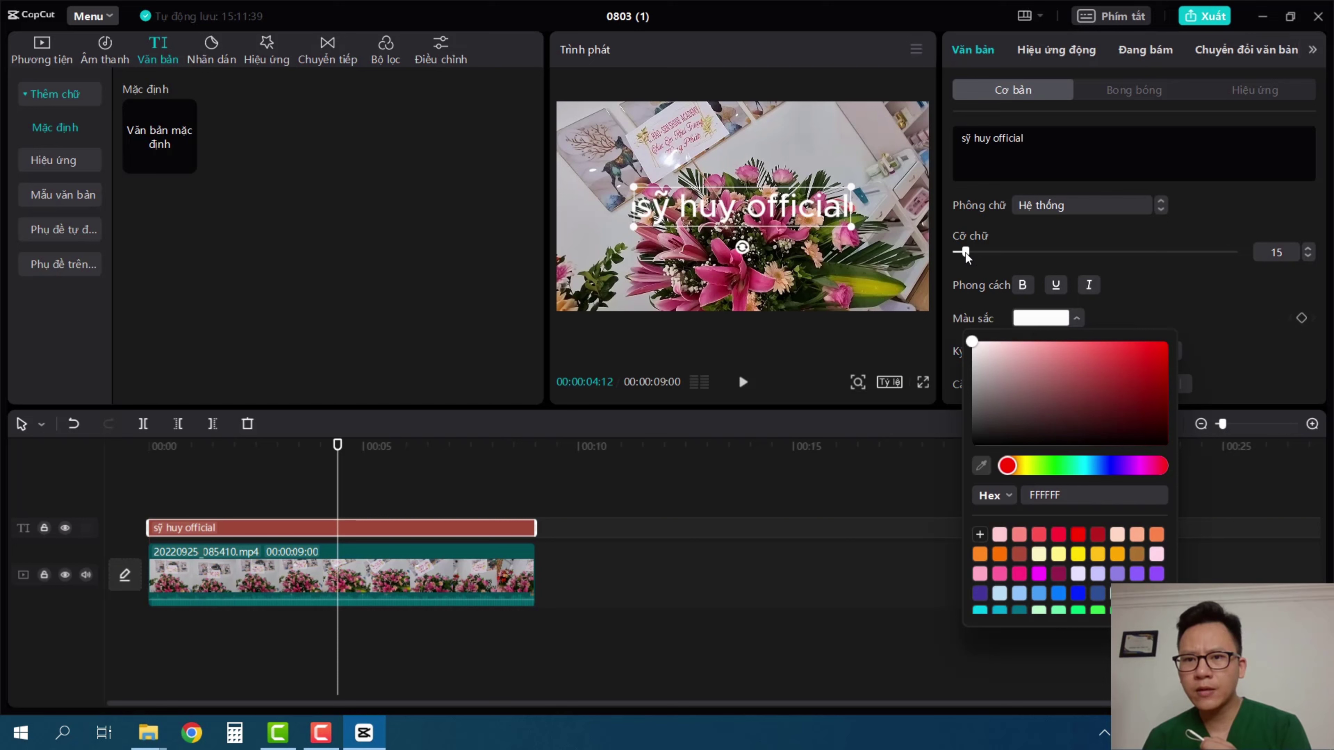
{"action": "mouse_move", "coordinate": [966, 252]}
{"action": "left_mouse_down"}
{"action": "mouse_move", "coordinate": [1021, 250]}
{"action": "mouse_move", "coordinate": [970, 257]}
{"action": "left_mouse_up"}
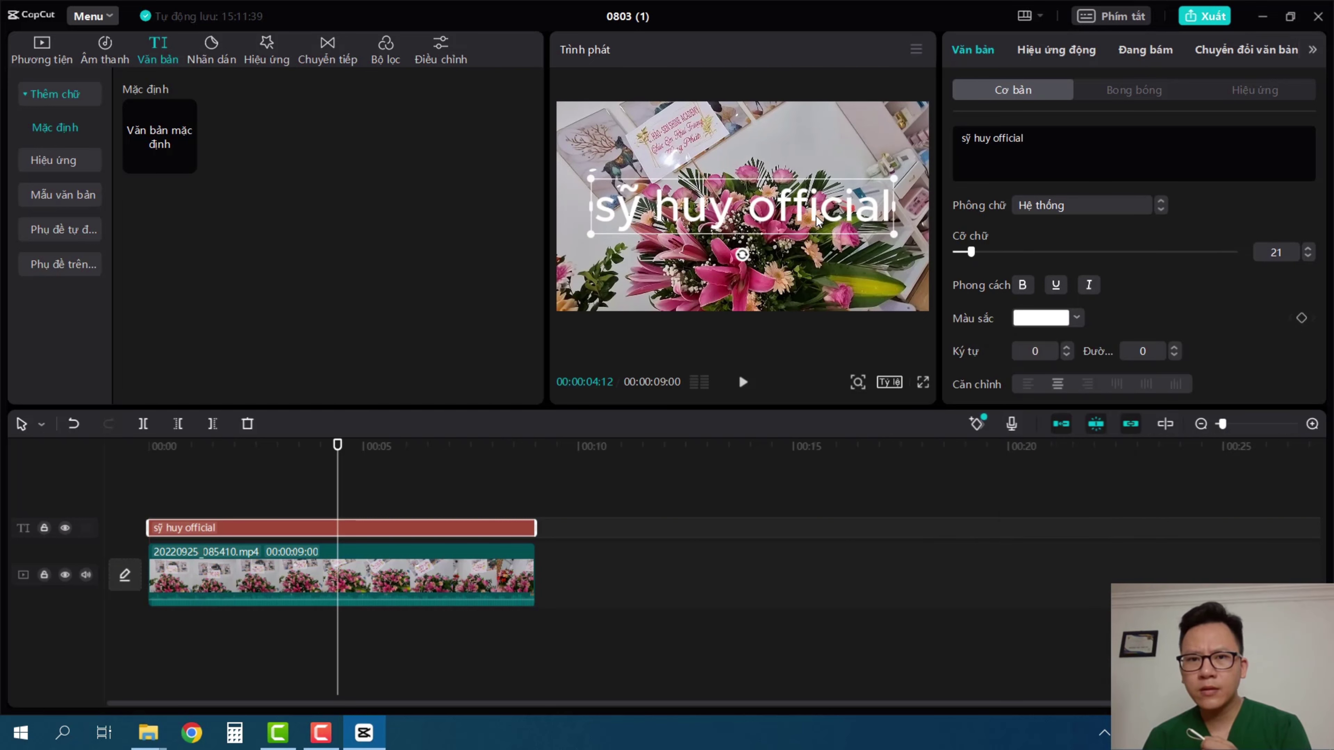
{"action": "left_click_drag", "start_coordinate": [822, 216], "coordinate": [808, 271]}
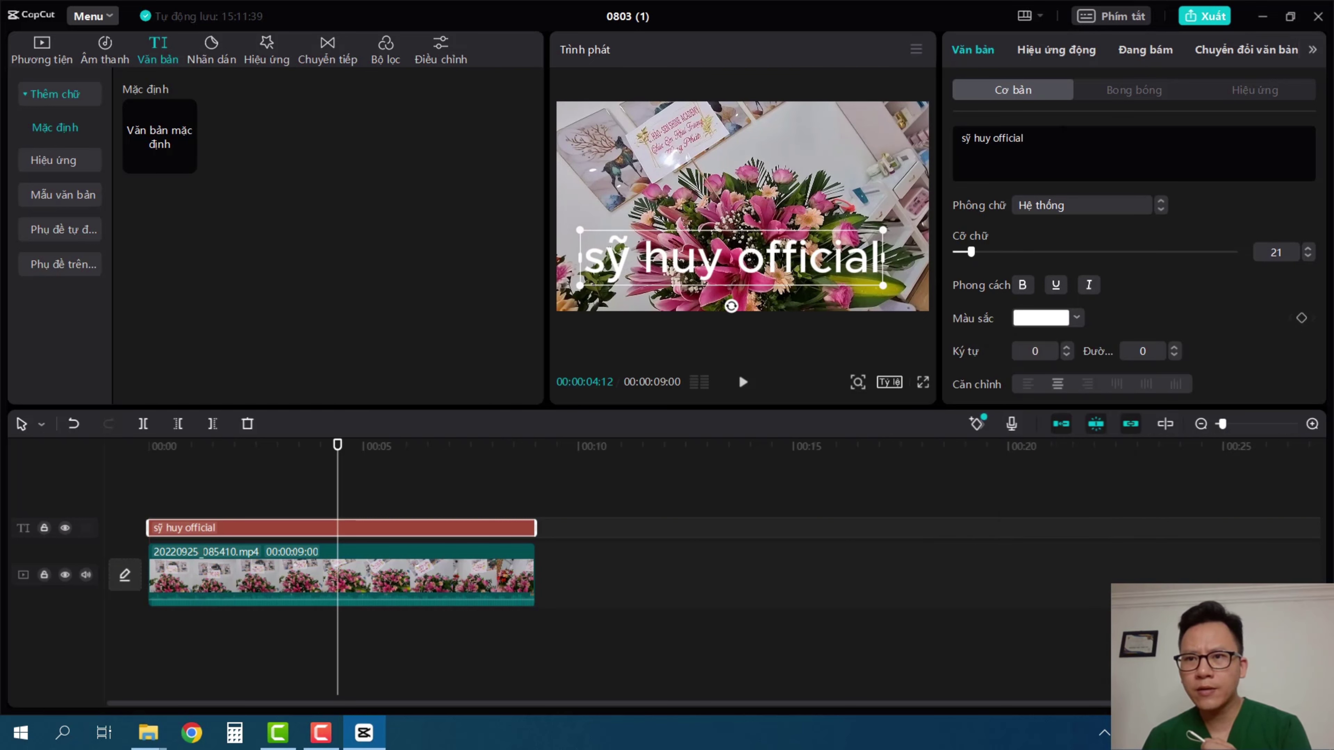
- Browse the text bubbles, text effects and text animations, and the sticker, video effect and transition libraries
{"action": "left_click", "coordinate": [1158, 95]}
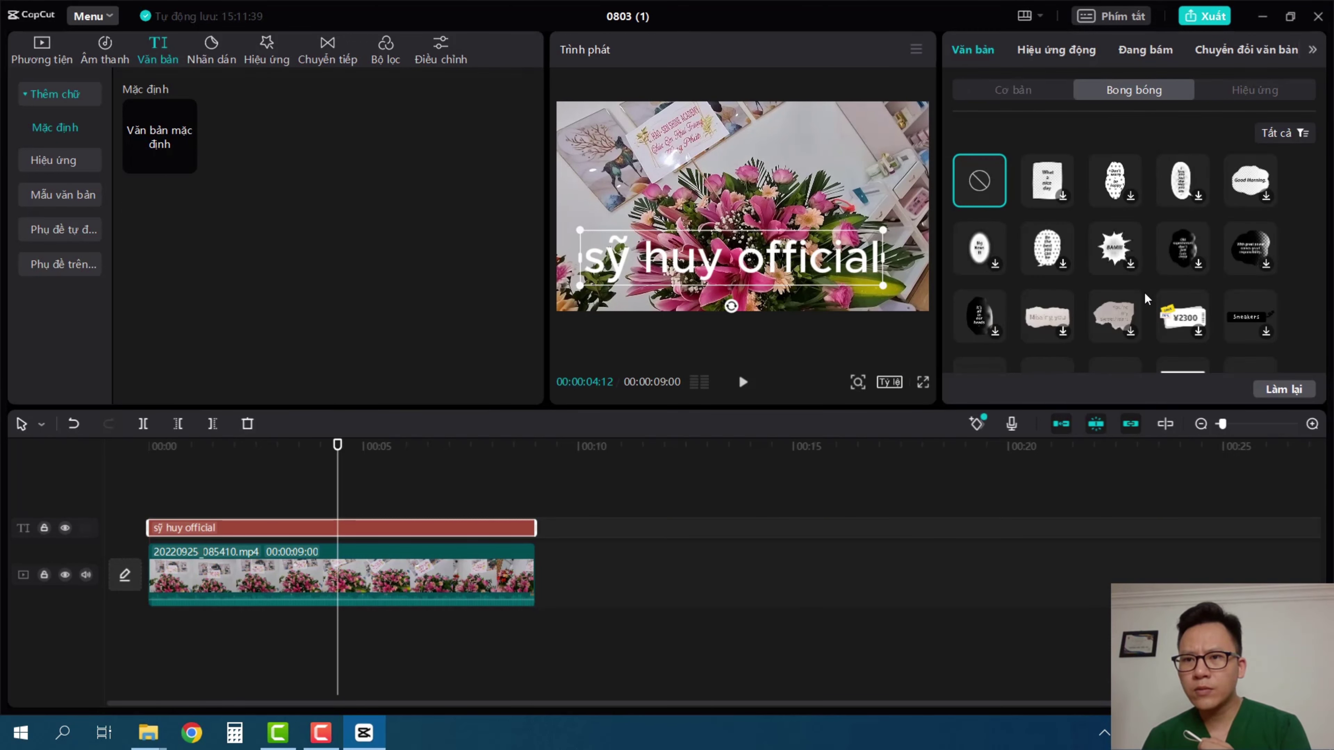
{"action": "left_click", "coordinate": [1270, 88]}
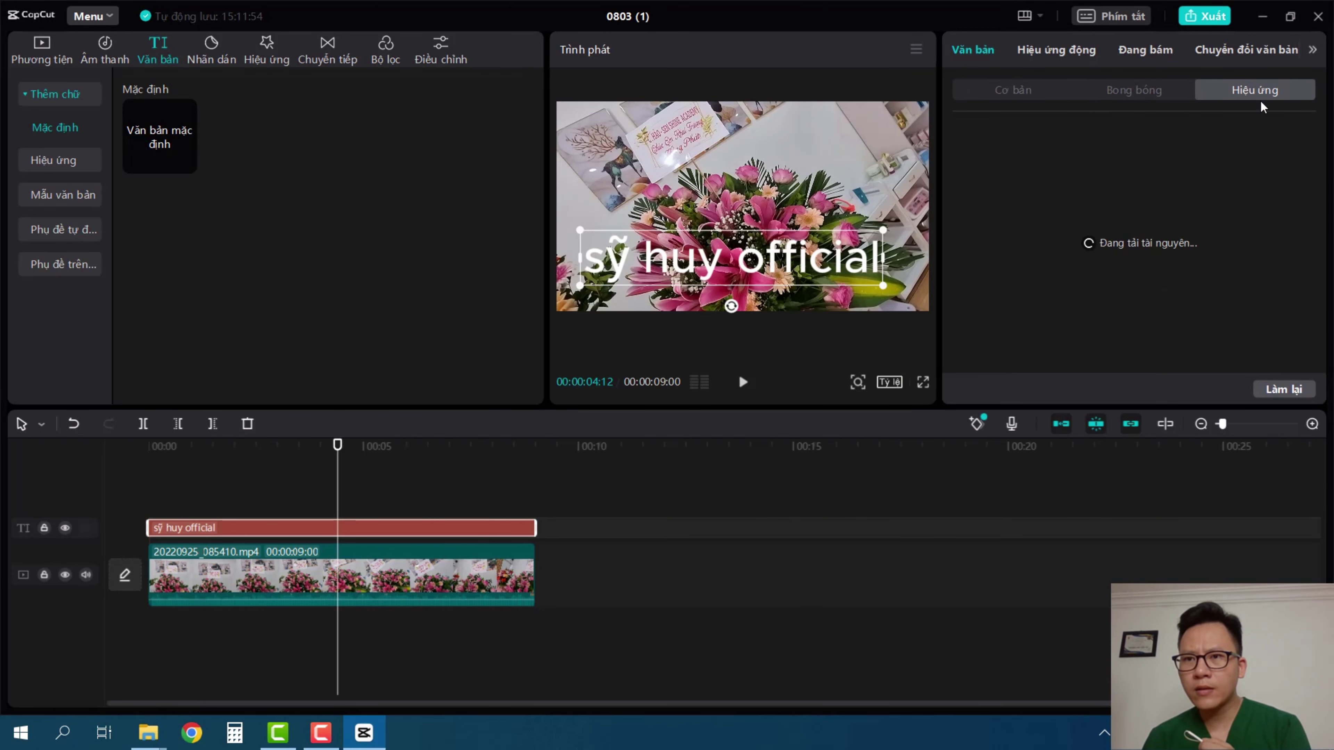
{"action": "left_click", "coordinate": [1061, 54]}
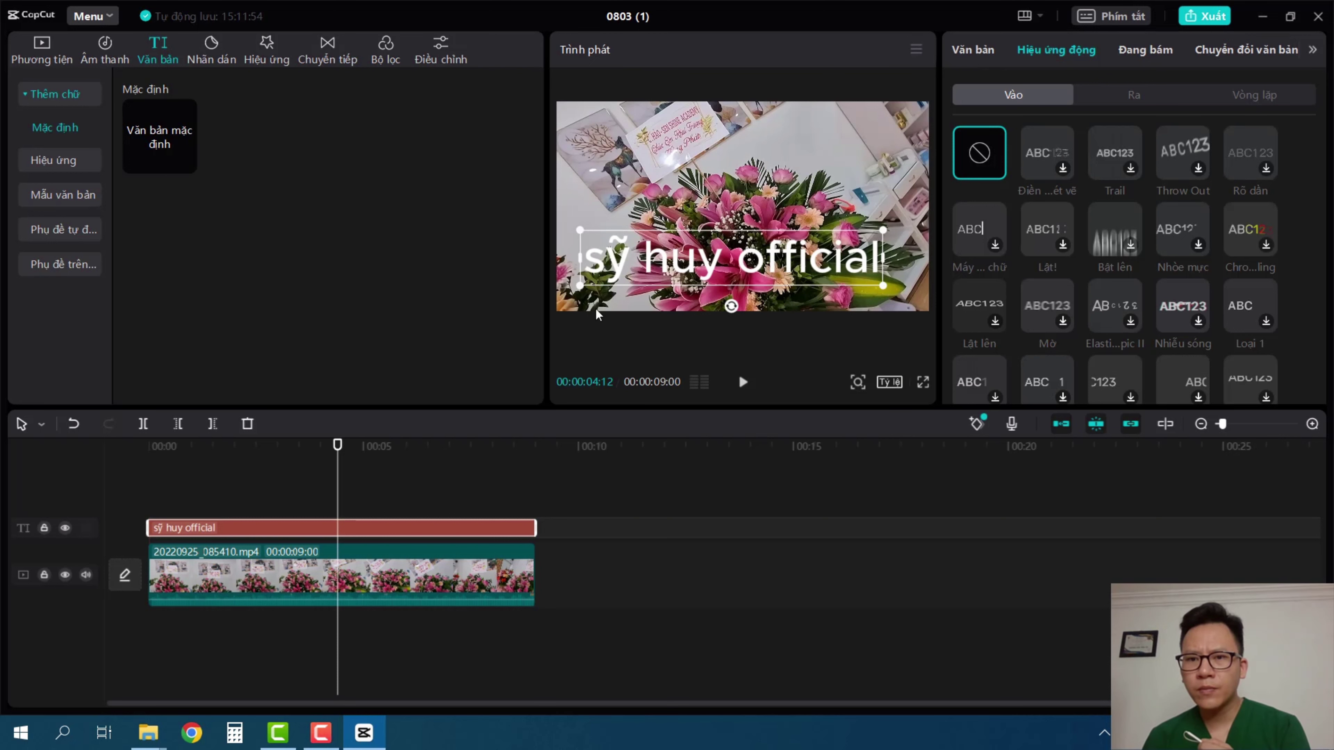
{"action": "left_click", "coordinate": [218, 60]}
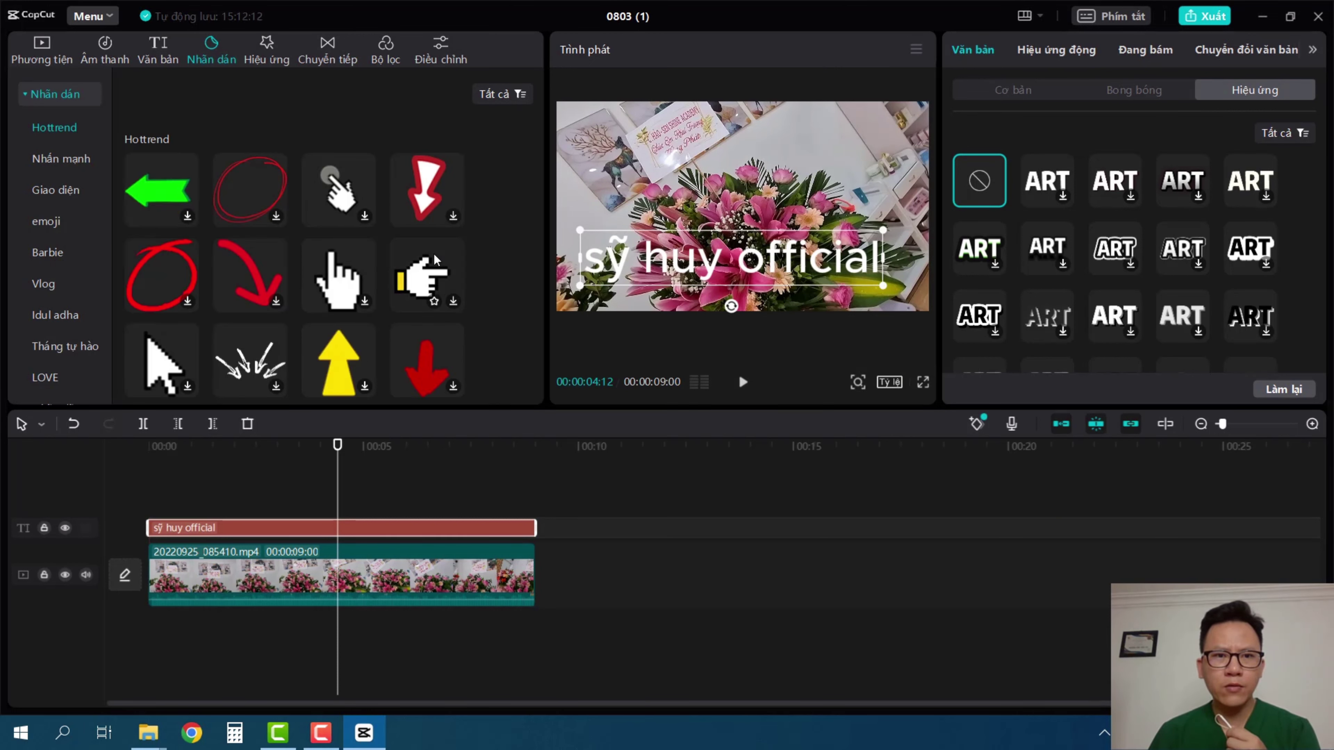
{"action": "left_click", "coordinate": [267, 52]}
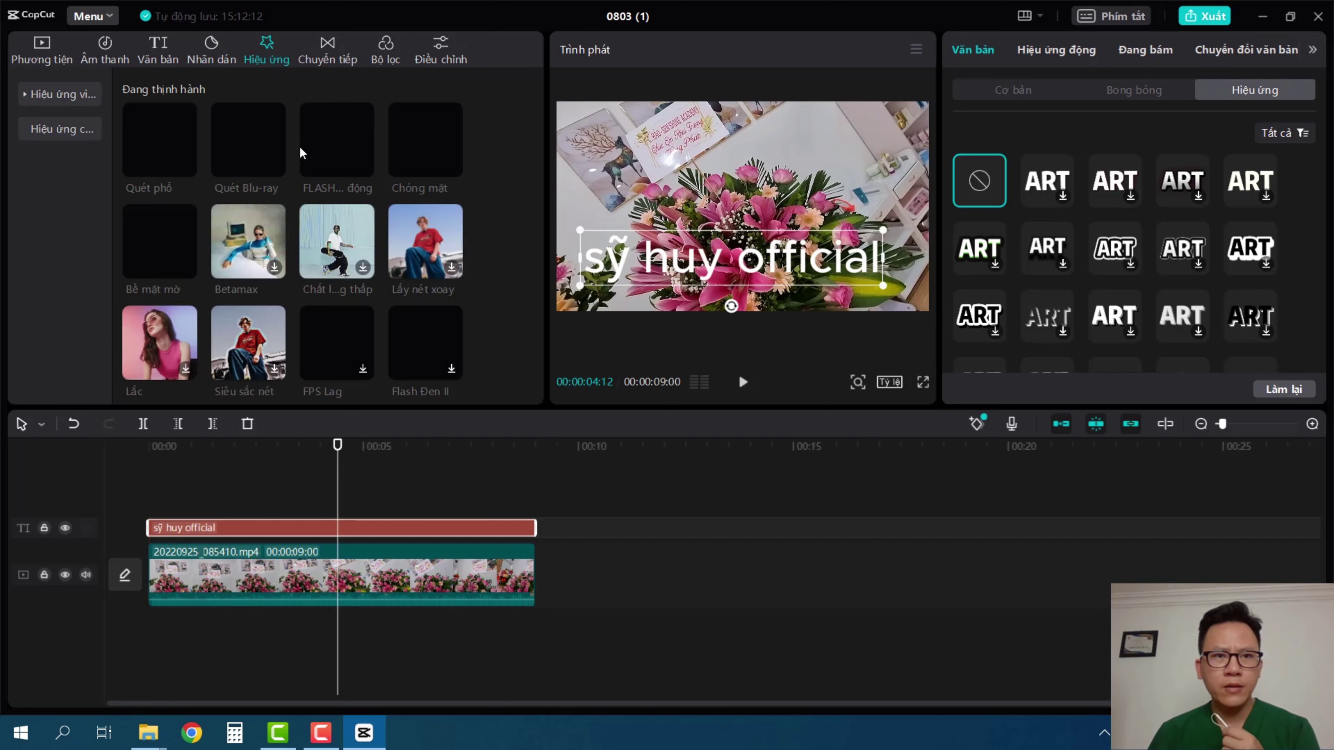
{"action": "left_click", "coordinate": [329, 56]}
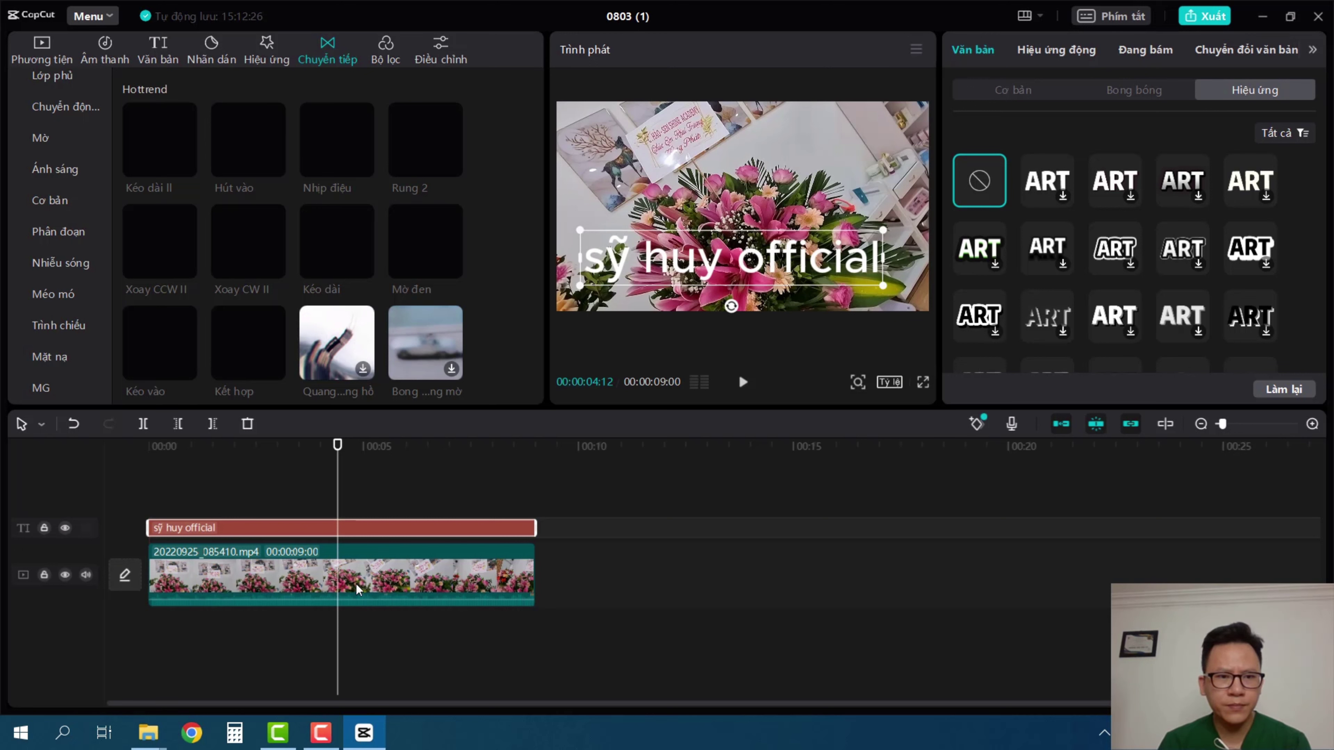
- Split the video clip at 00:00:04:12
{"action": "left_click", "coordinate": [366, 573]}
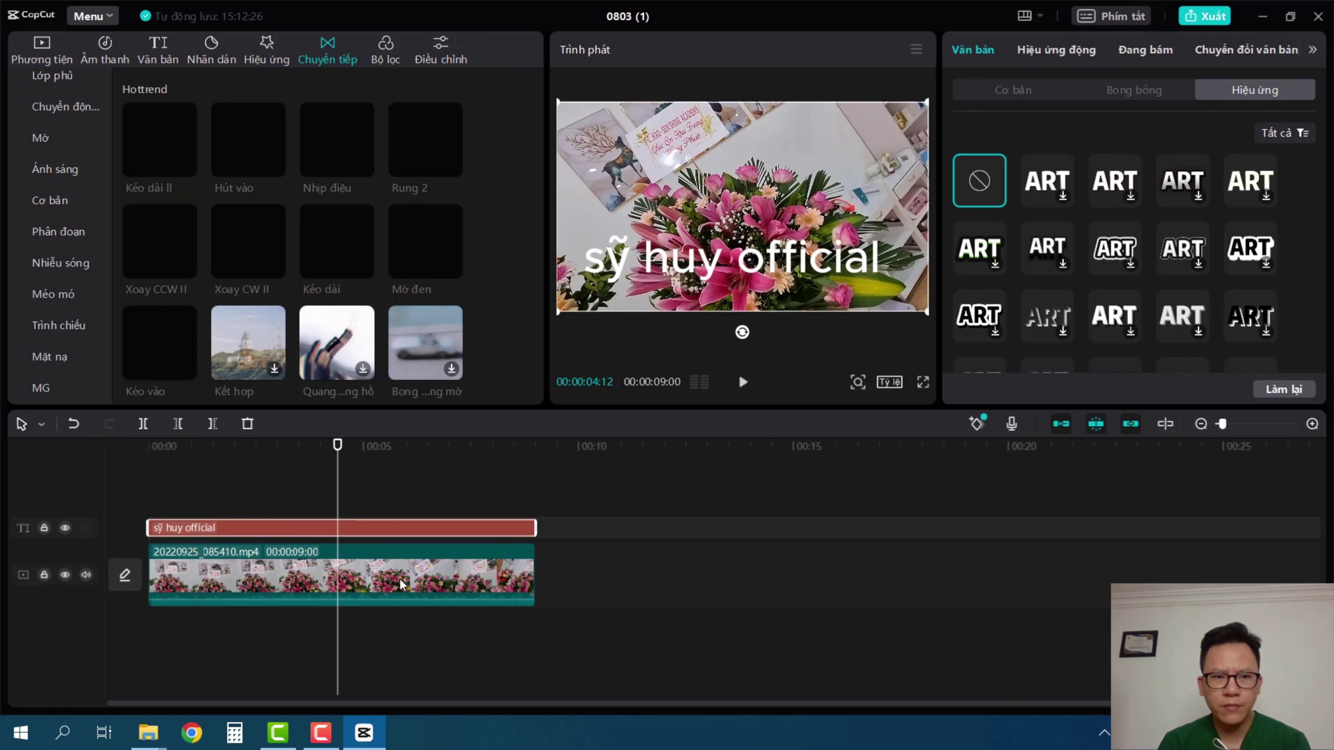
{"action": "left_click", "coordinate": [414, 579]}
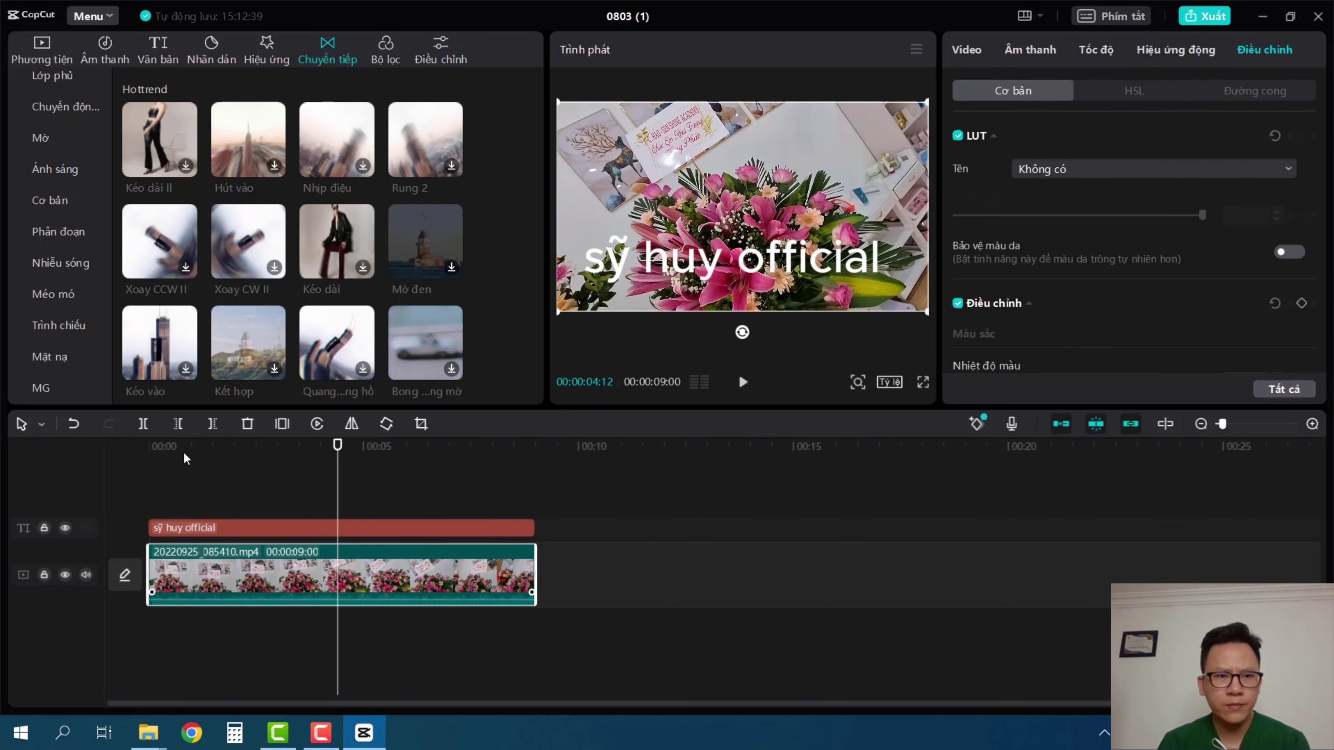
{"action": "left_click", "coordinate": [143, 424]}
- Try reordering the two video segments by moving the second one ahead of the first and back again
{"action": "left_click", "coordinate": [399, 589]}
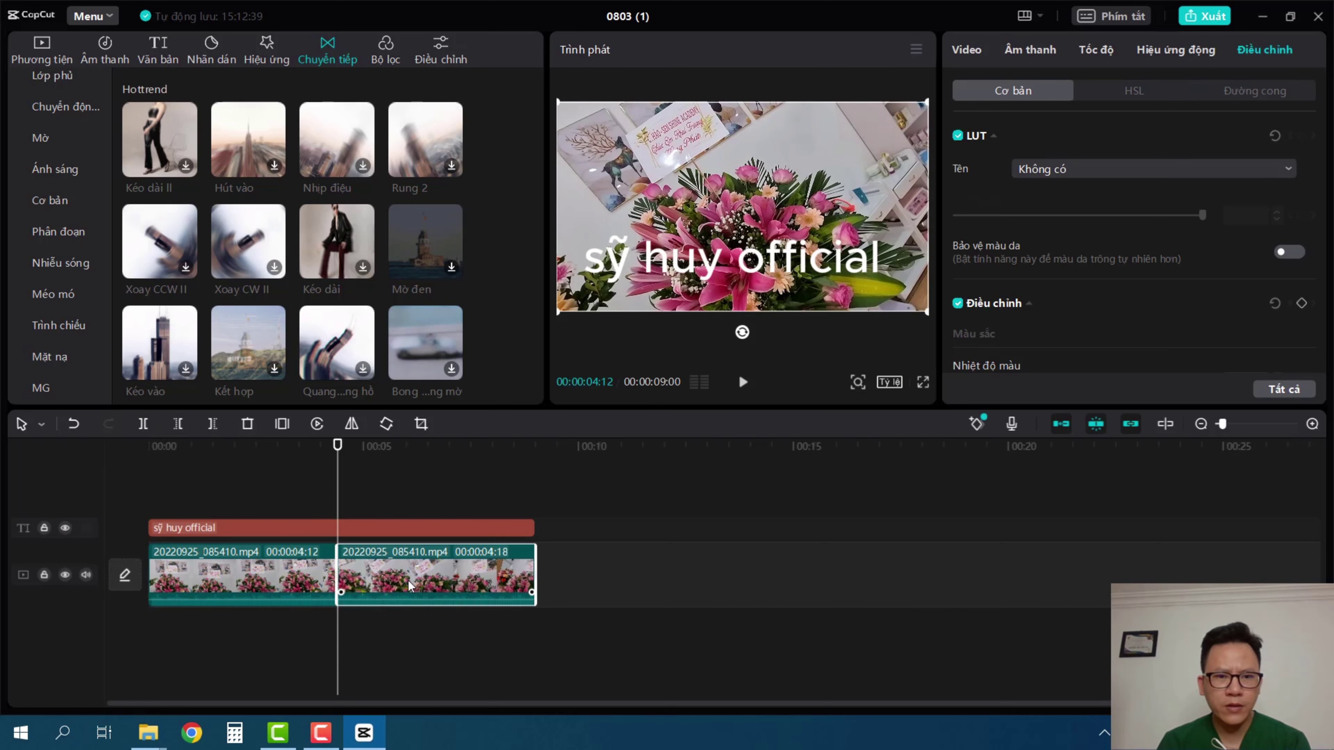
{"action": "left_click_drag", "start_coordinate": [517, 596], "coordinate": [286, 634]}
{"action": "left_click_drag", "start_coordinate": [286, 551], "coordinate": [419, 611]}
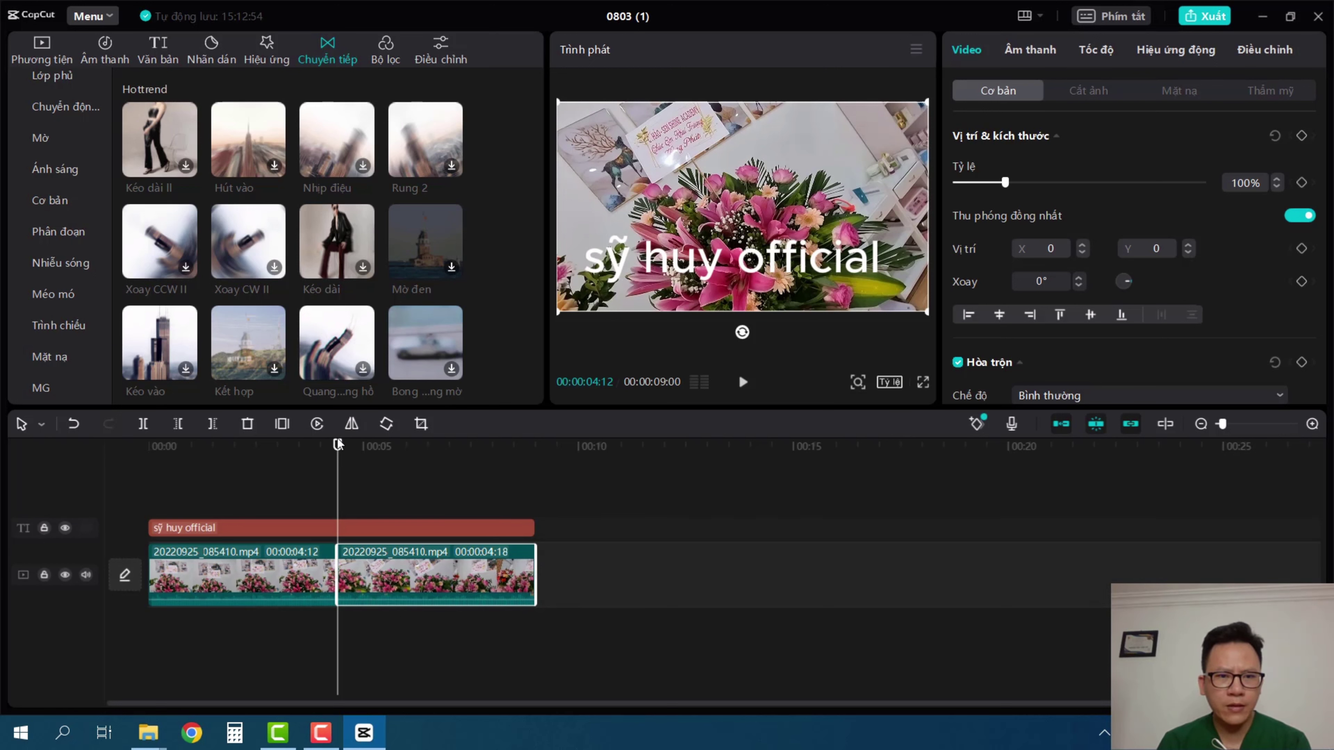
- Split the second segment at 00:00:05:09 and delete the short piece between the two cuts
{"action": "left_click_drag", "start_coordinate": [337, 444], "coordinate": [376, 447]}
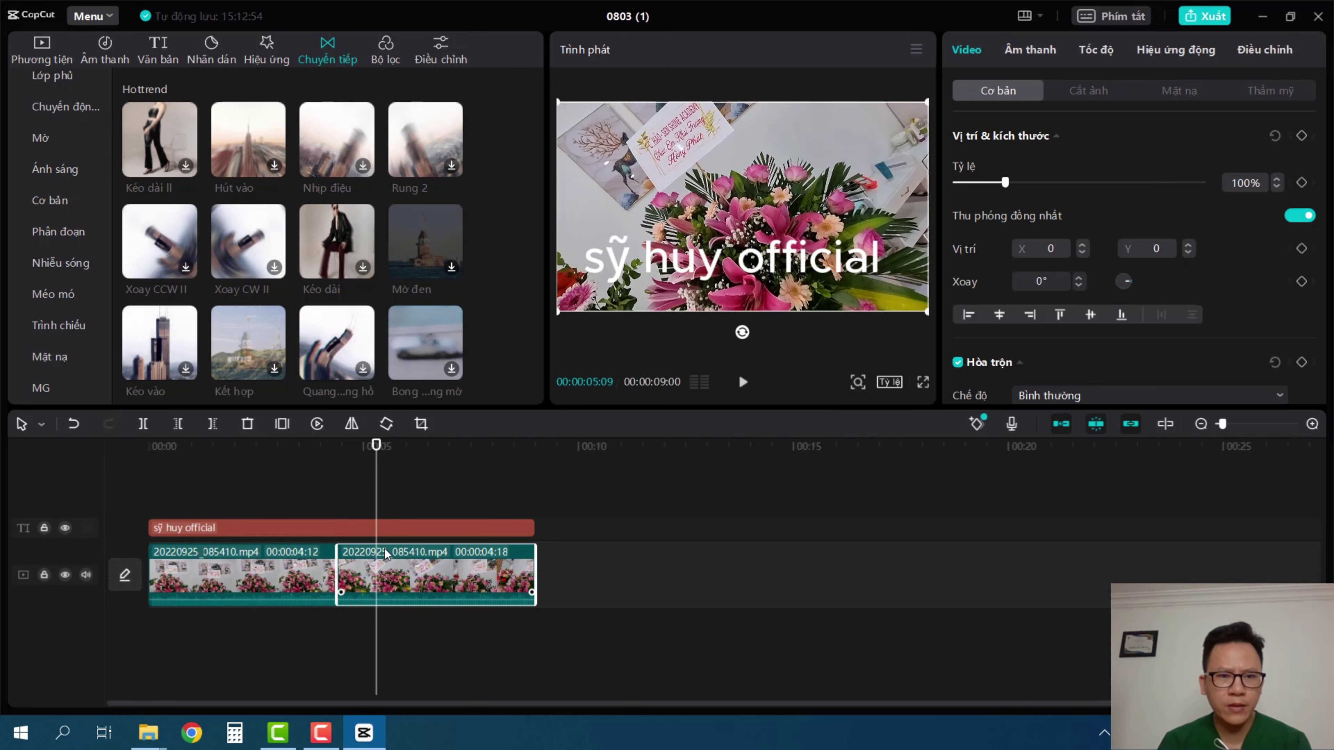
{"action": "left_click", "coordinate": [143, 423]}
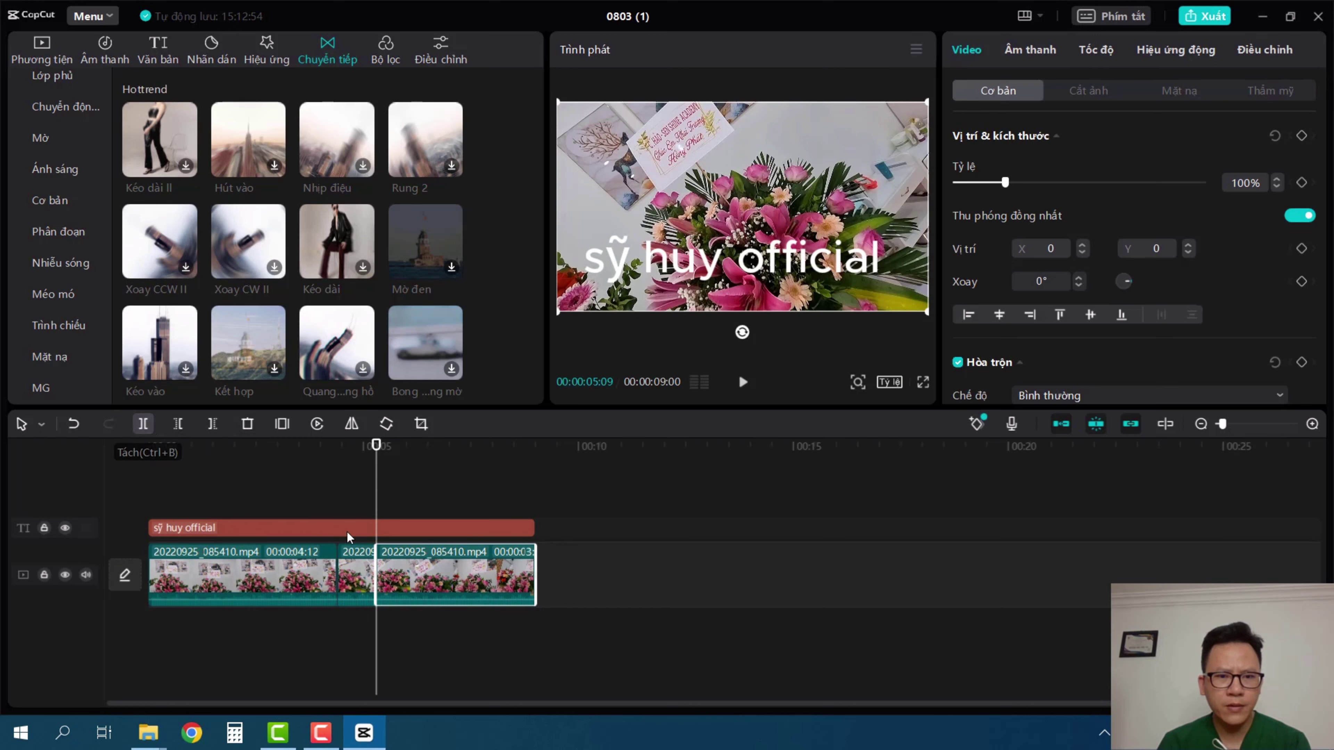
{"action": "left_click", "coordinate": [360, 579]}
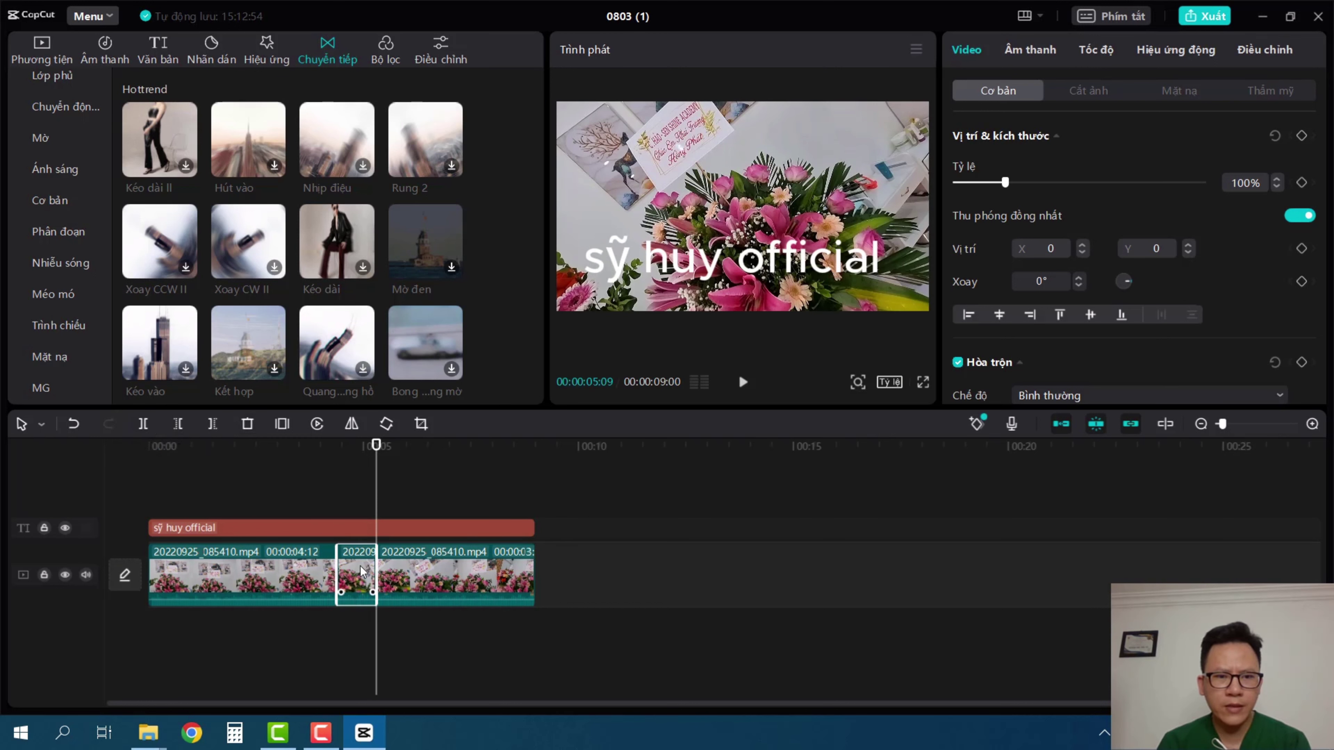
{"action": "left_click", "coordinate": [248, 423]}
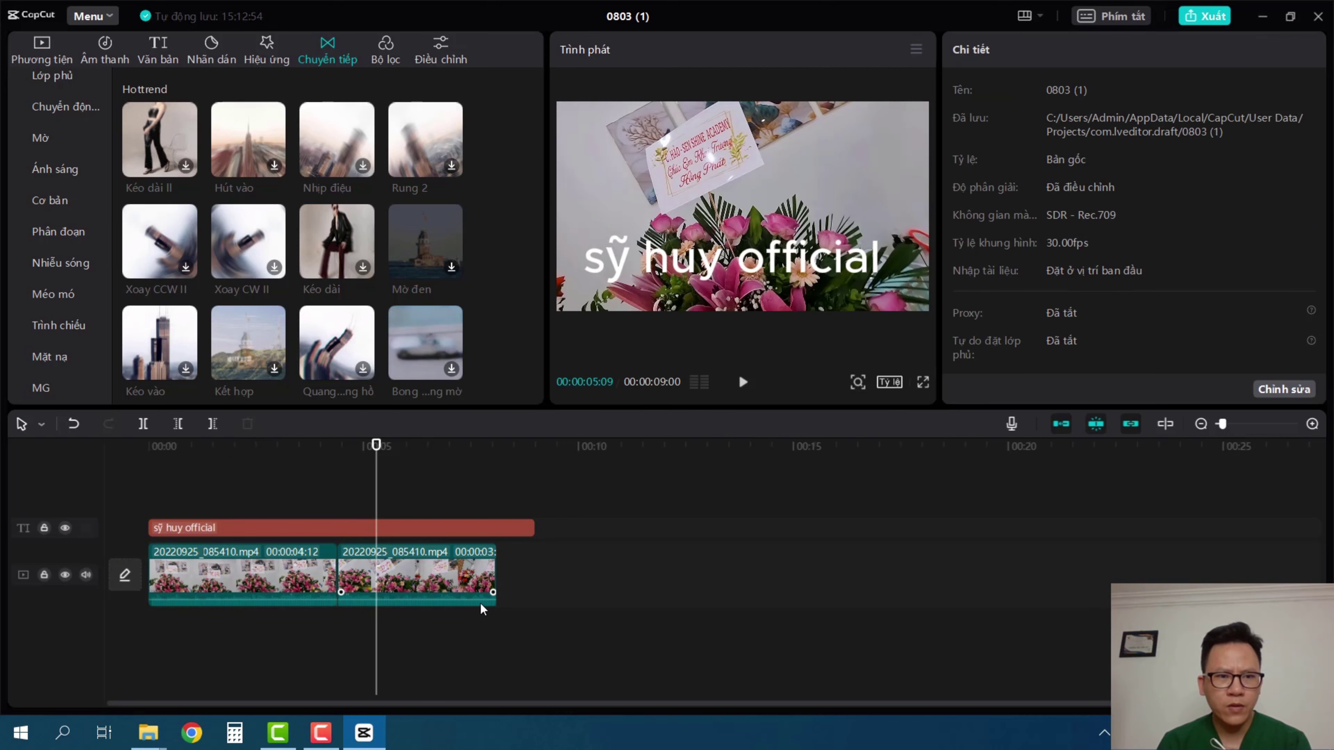
- Try mirroring the second video segment and reverse it, and rotate the segment by 180°
{"action": "left_click", "coordinate": [431, 573]}
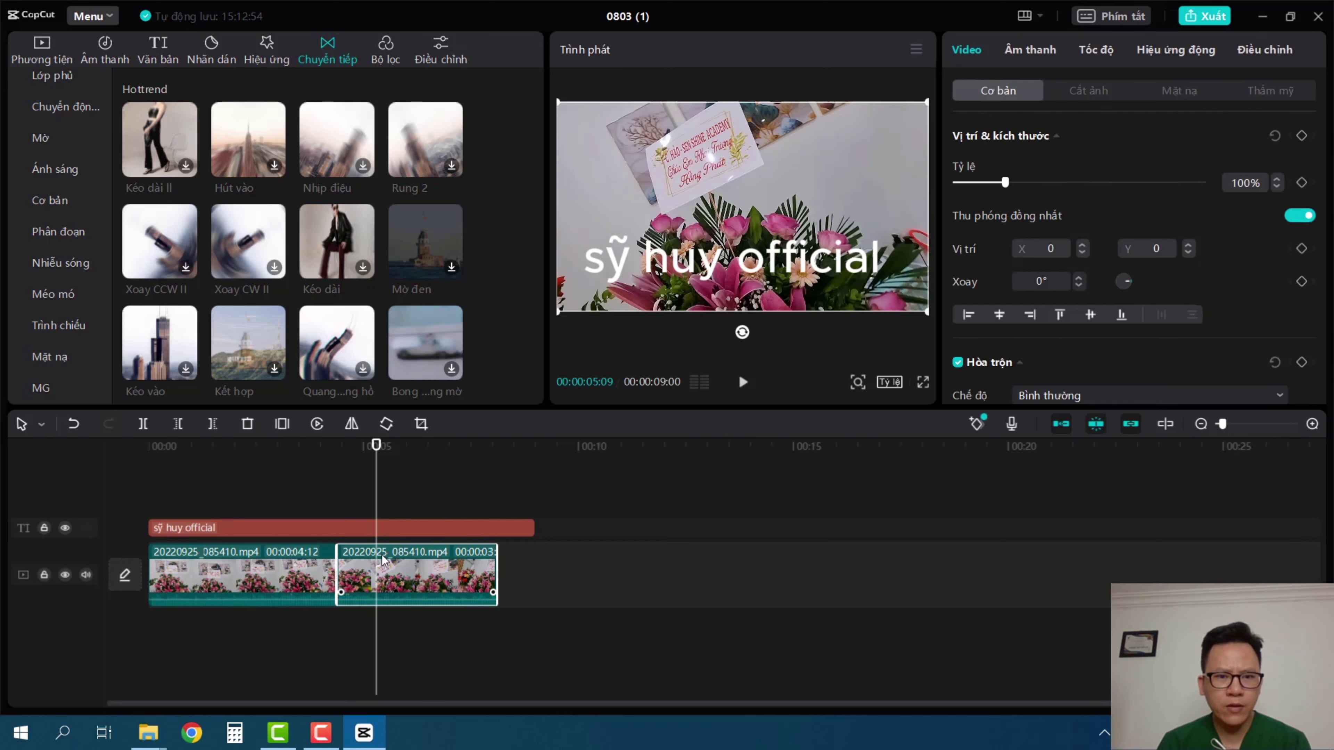
{"action": "left_click", "coordinate": [351, 425]}
{"action": "left_click", "coordinate": [351, 424]}
{"action": "left_click", "coordinate": [385, 425]}
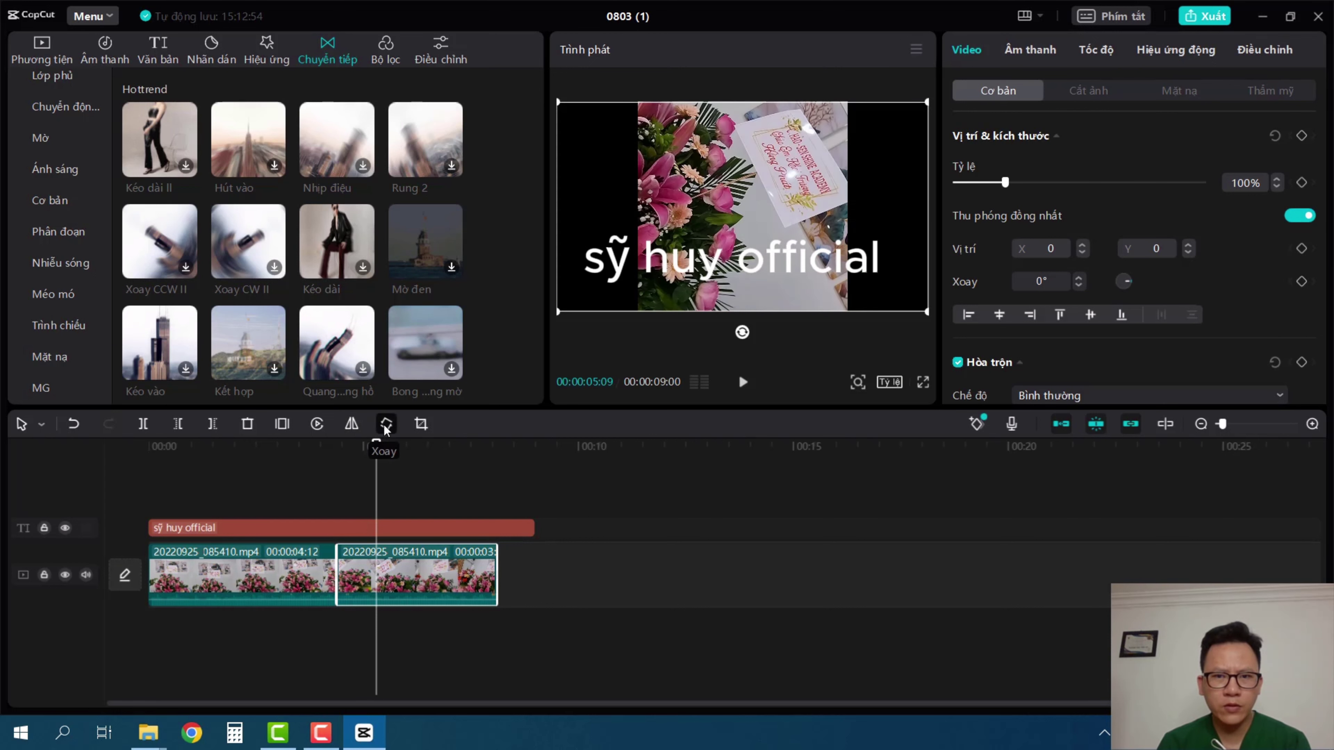
{"action": "left_click", "coordinate": [385, 425]}
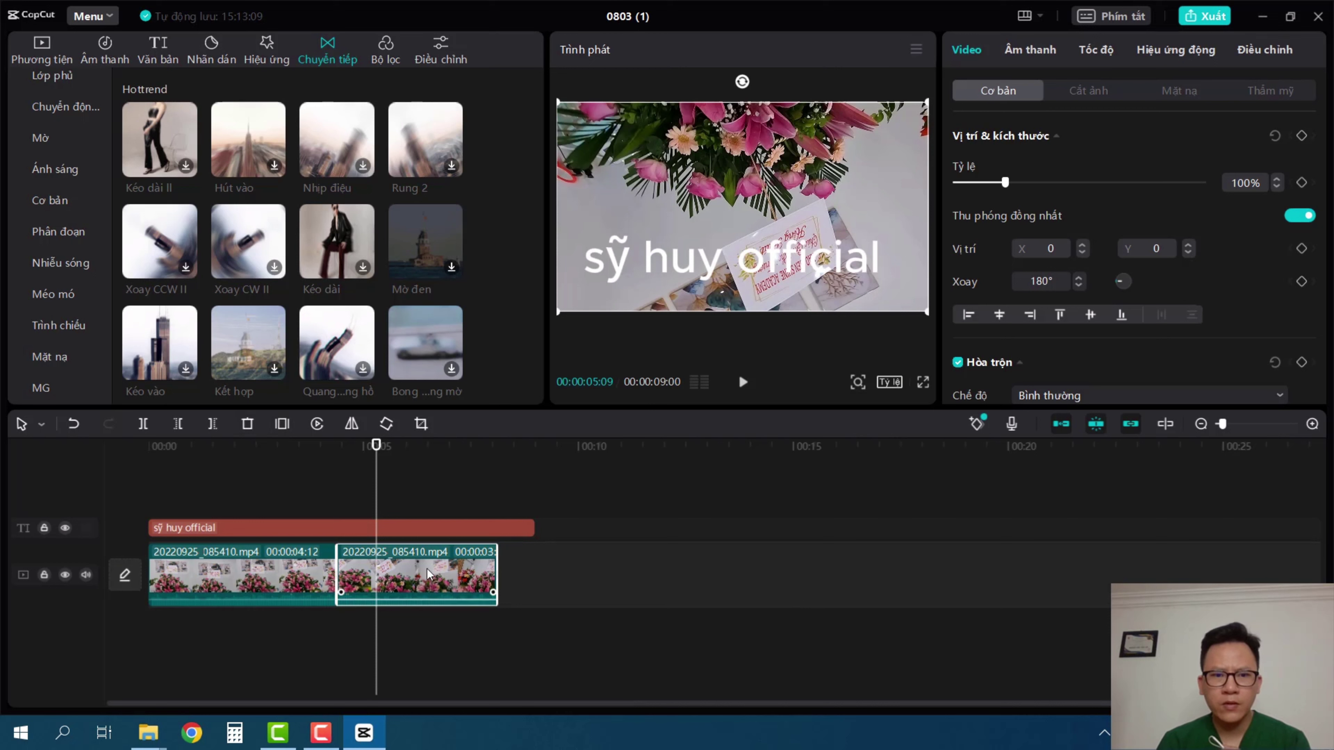
- Open the video export settings and choose the Desktop as the output folder
{"action": "left_click", "coordinate": [380, 446]}
{"action": "left_click_drag", "start_coordinate": [381, 447], "coordinate": [226, 447]}
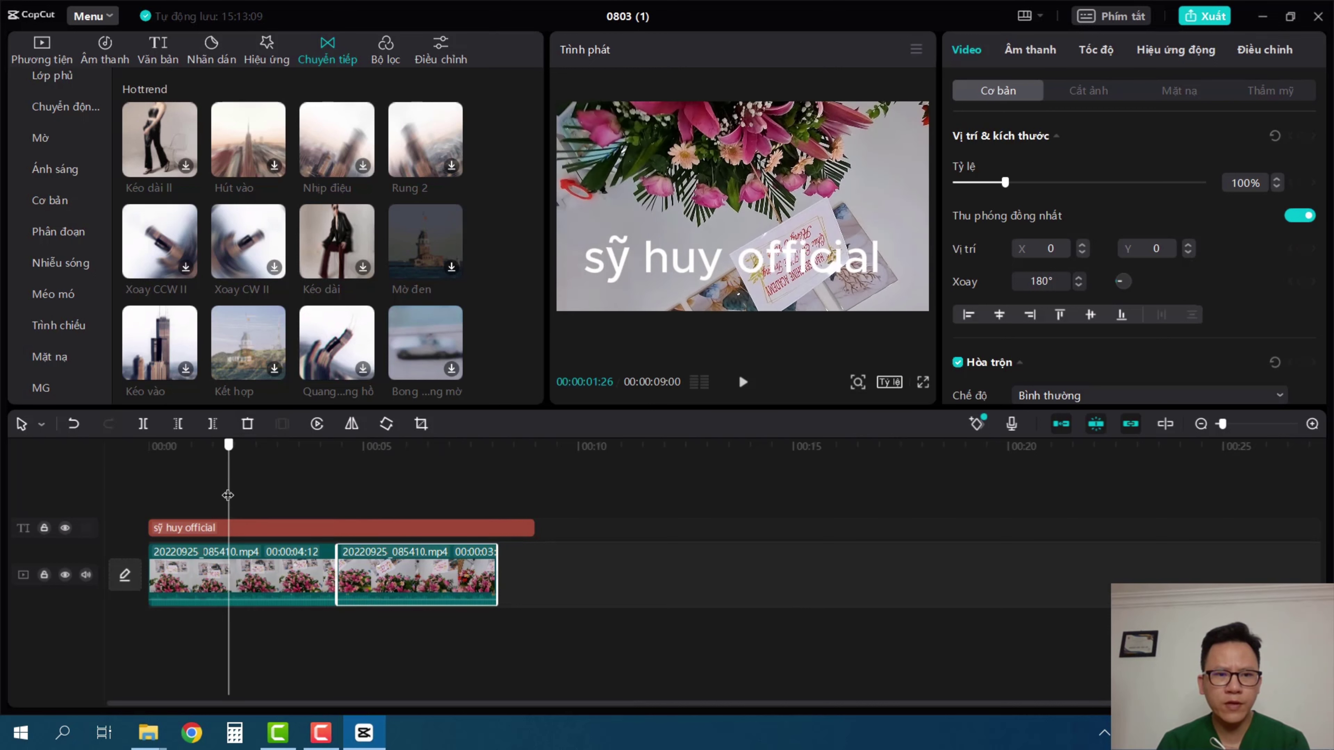
{"action": "left_click", "coordinate": [1208, 22]}
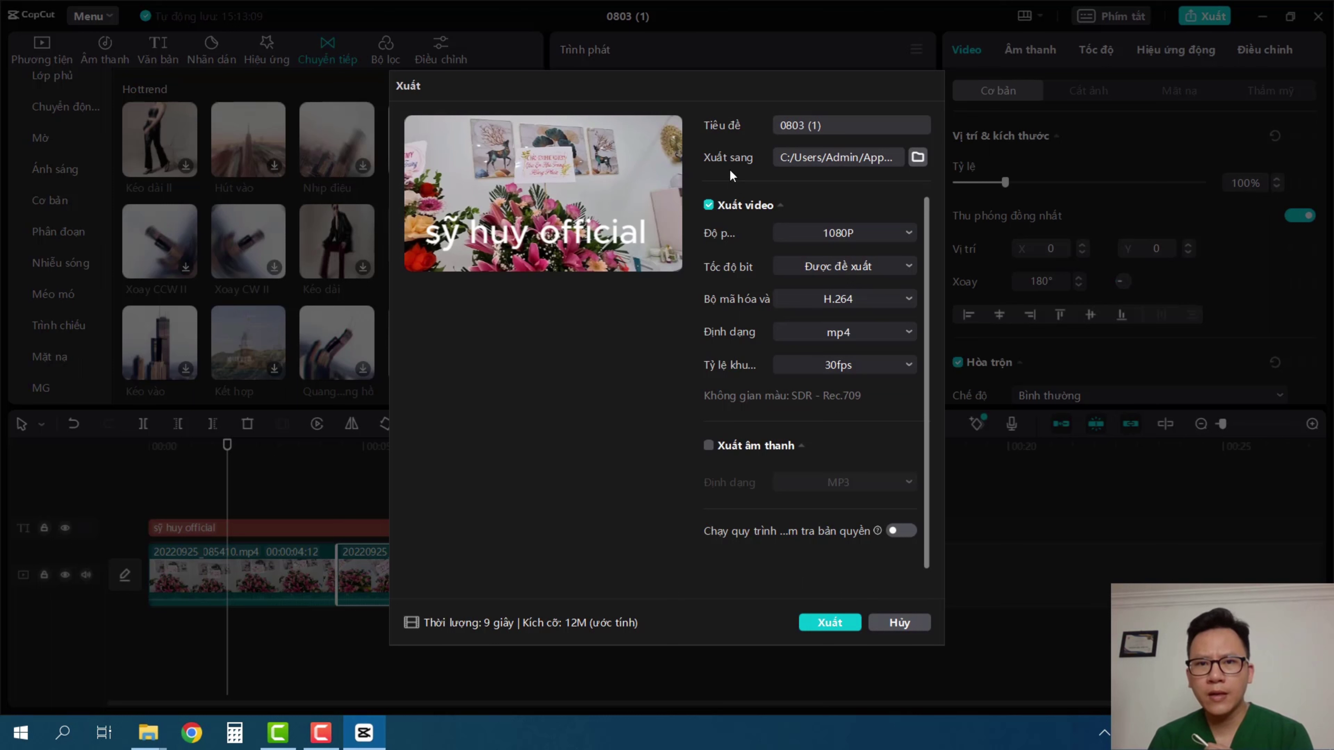
{"action": "left_click", "coordinate": [918, 157]}
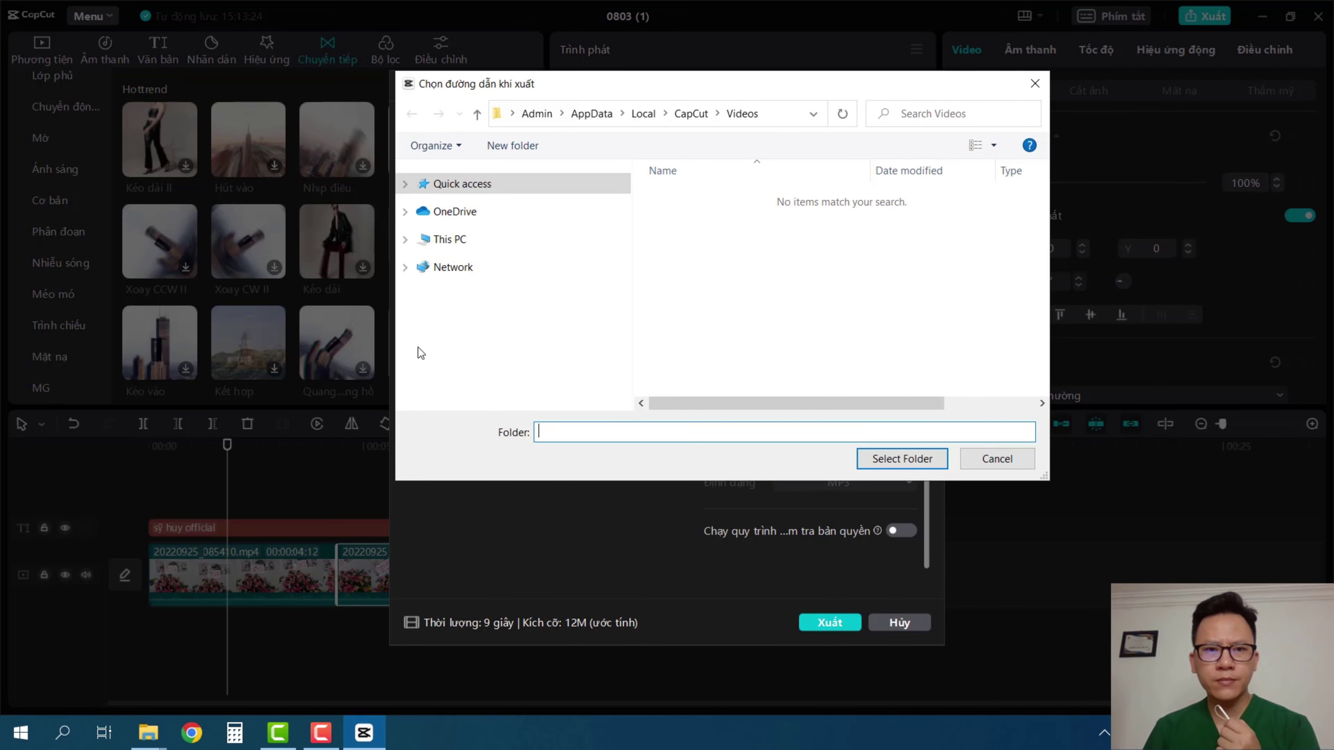
{"action": "left_click", "coordinate": [452, 226]}
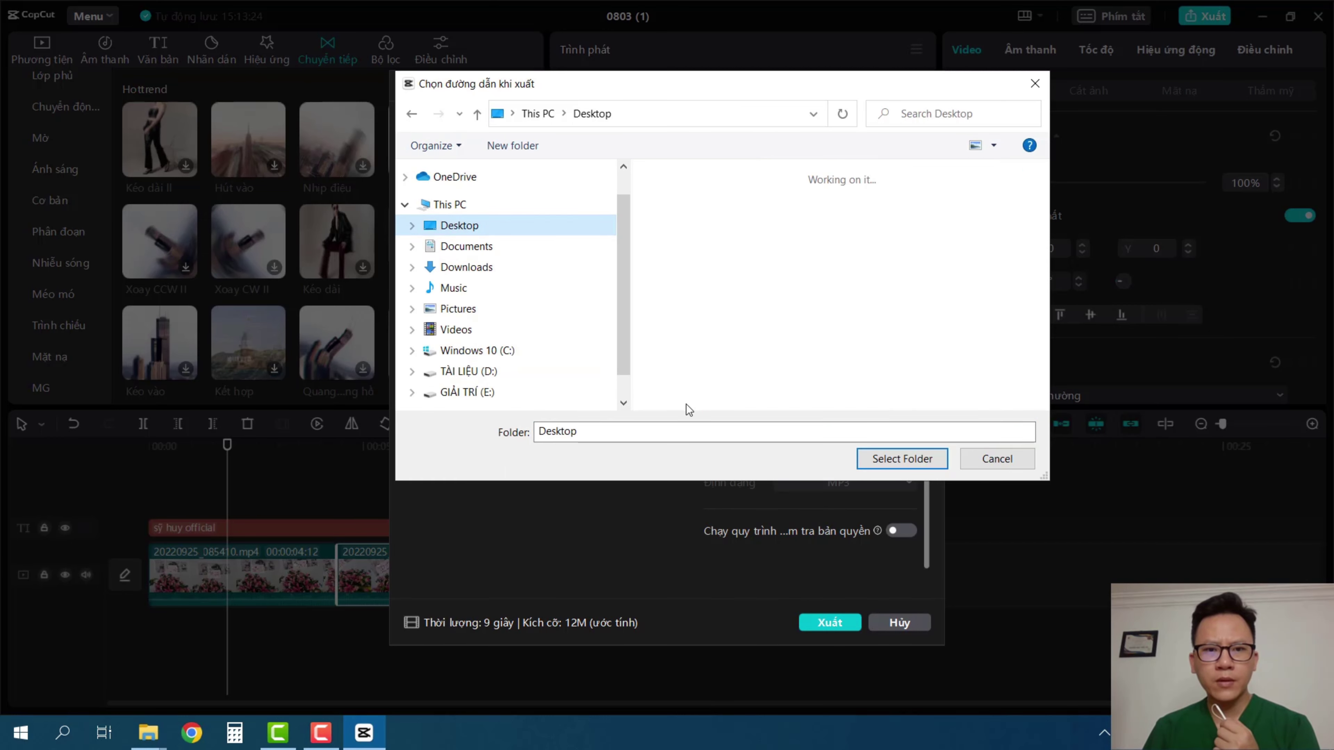
{"action": "left_click", "coordinate": [905, 459]}
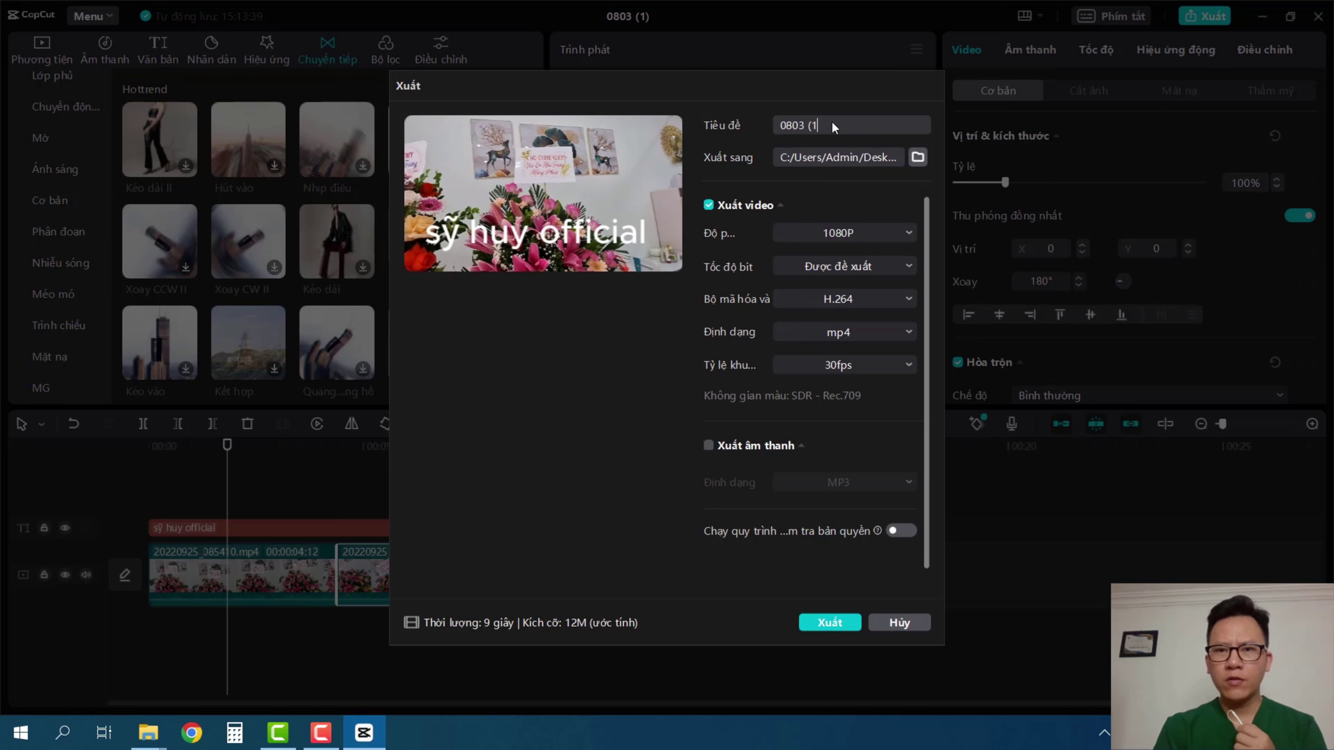
- Replace the export title with "tải capcut tv"
{"action": "key", "text": "BackSpace"}
{"action": "key", "text": "BackSpace"}
{"action": "key", "text": "BackSpace"}
{"action": "key", "text": "BackSpace"}
{"action": "key", "text": "BackSpace"}
{"action": "key", "text": "BackSpace"}
{"action": "key", "text": "BackSpace"}
{"action": "type", "text": "ta"}
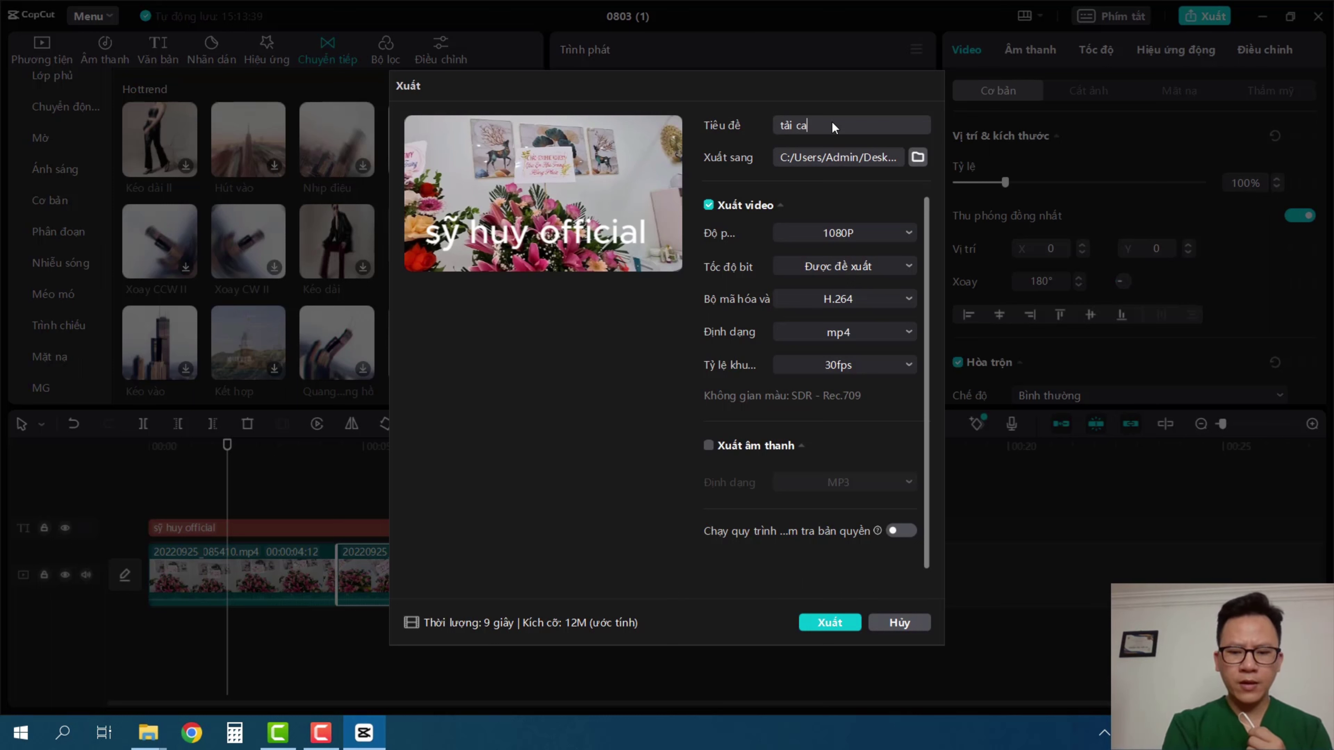
{"action": "type", "text": "i capcut"}
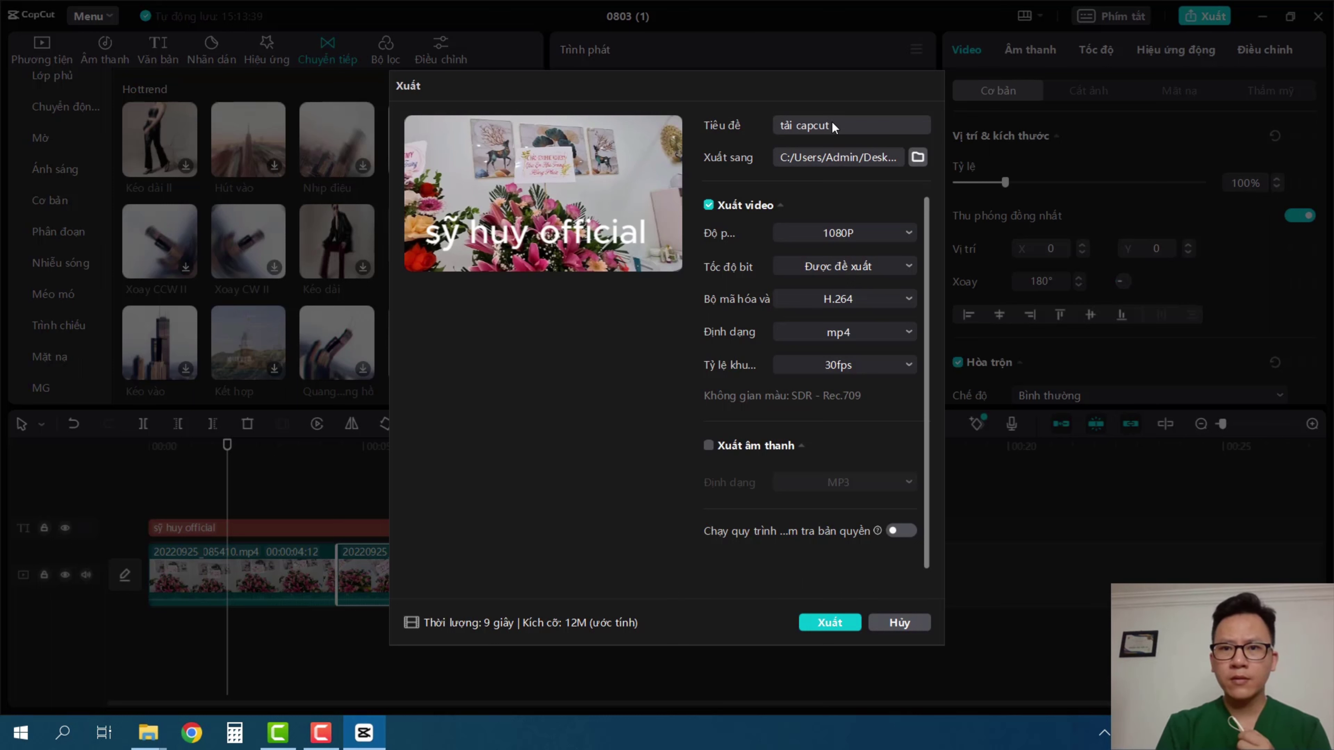
{"action": "type", "text": " v"}
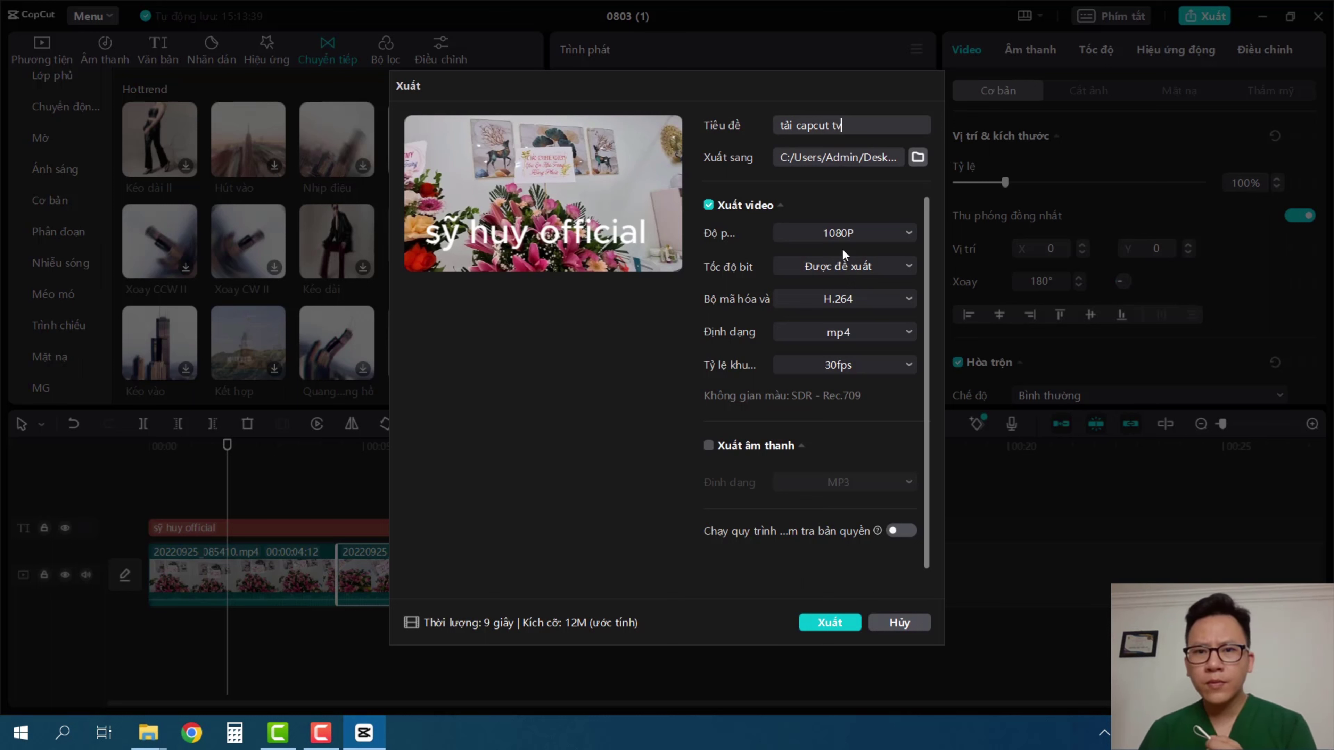
- Set the export resolution to 480P with the recommended bitrate (Được đề xuất) and export the video
{"action": "left_click", "coordinate": [894, 235]}
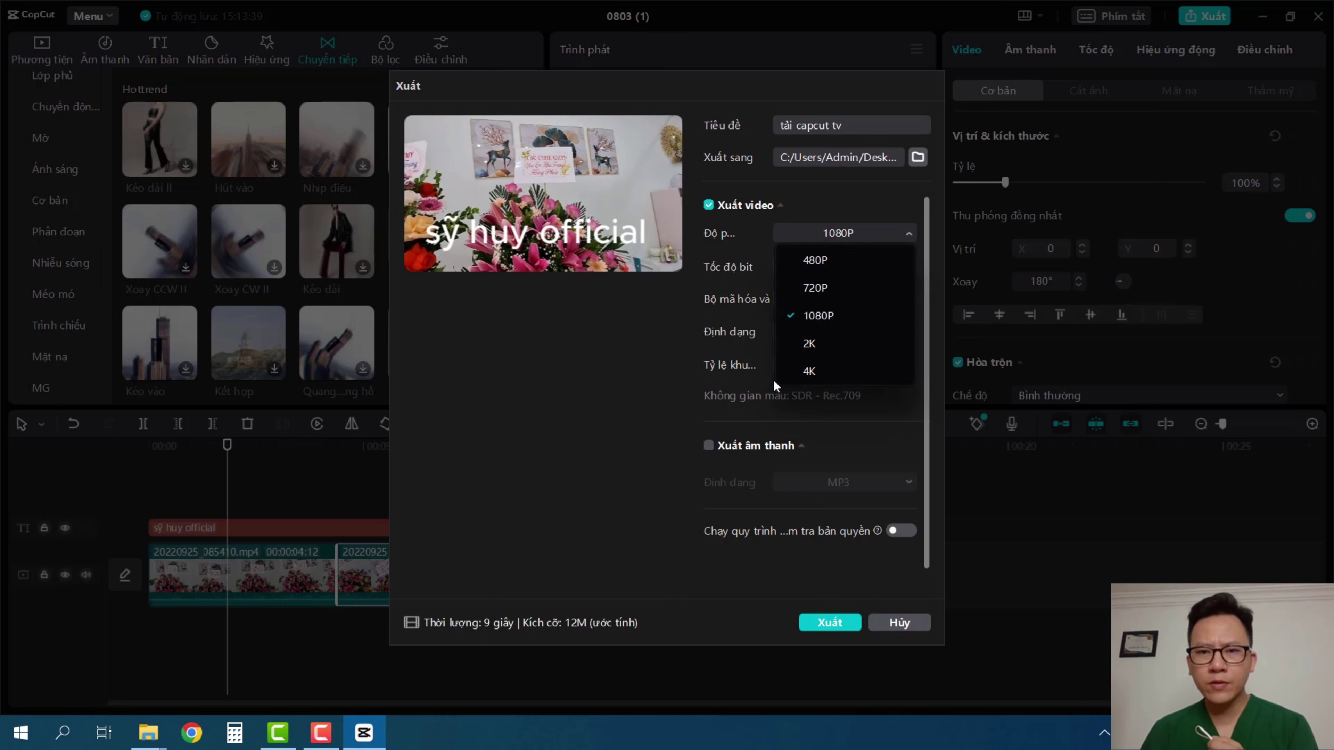
{"action": "left_click", "coordinate": [796, 263]}
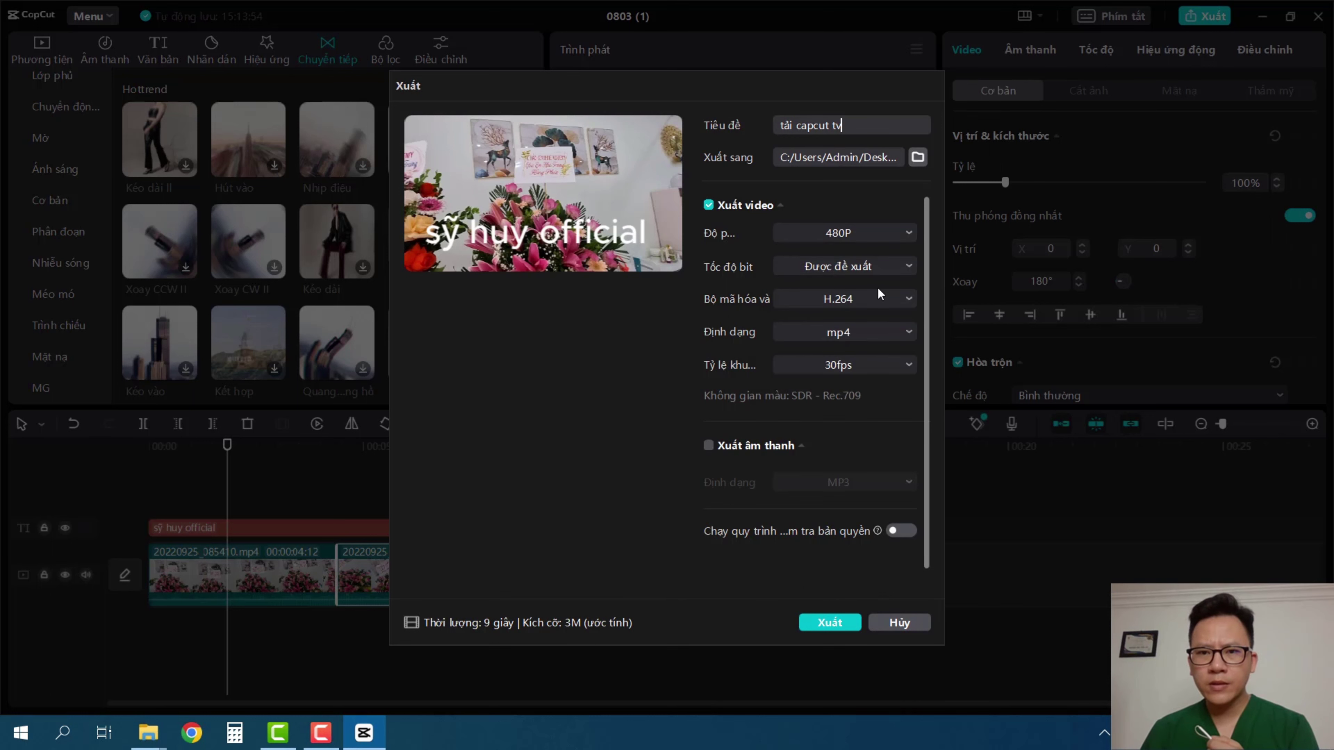
{"action": "left_click", "coordinate": [898, 274]}
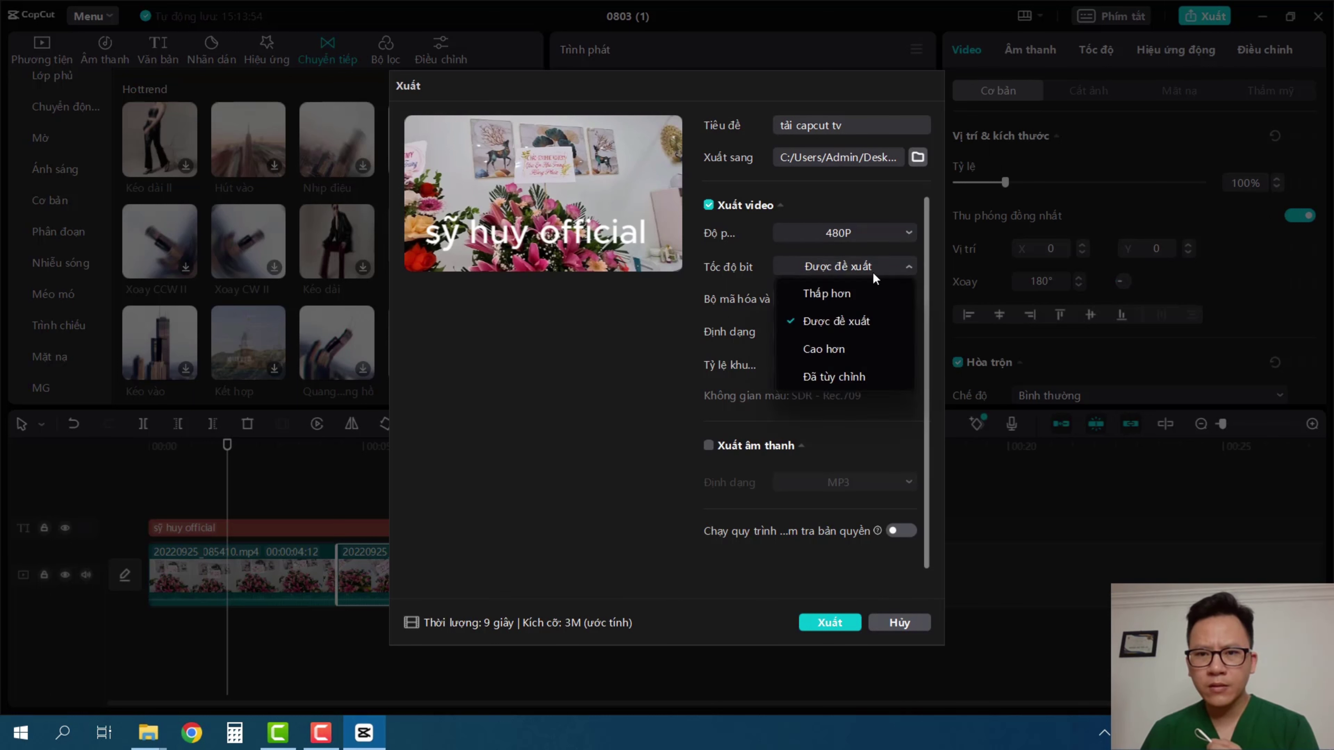
{"action": "left_click", "coordinate": [868, 320]}
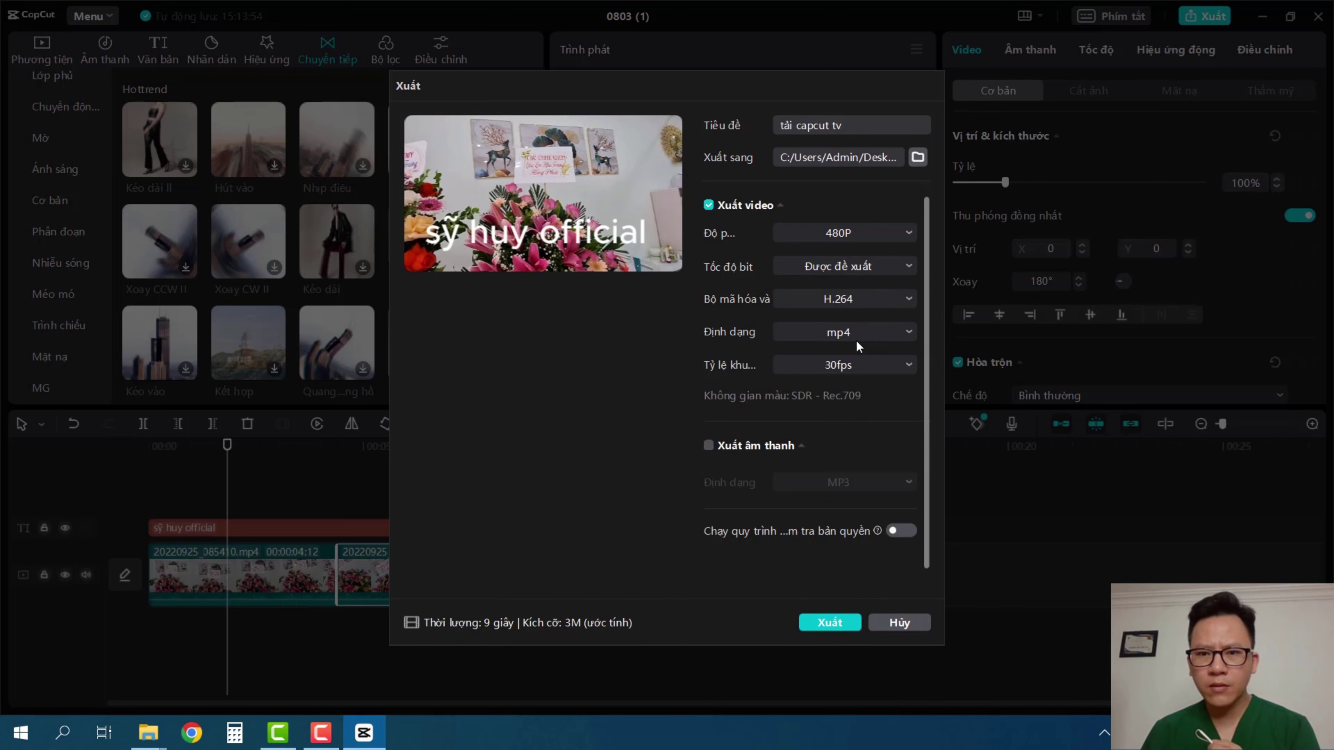
{"action": "left_click", "coordinate": [870, 364]}
{"action": "left_click", "coordinate": [764, 477]}
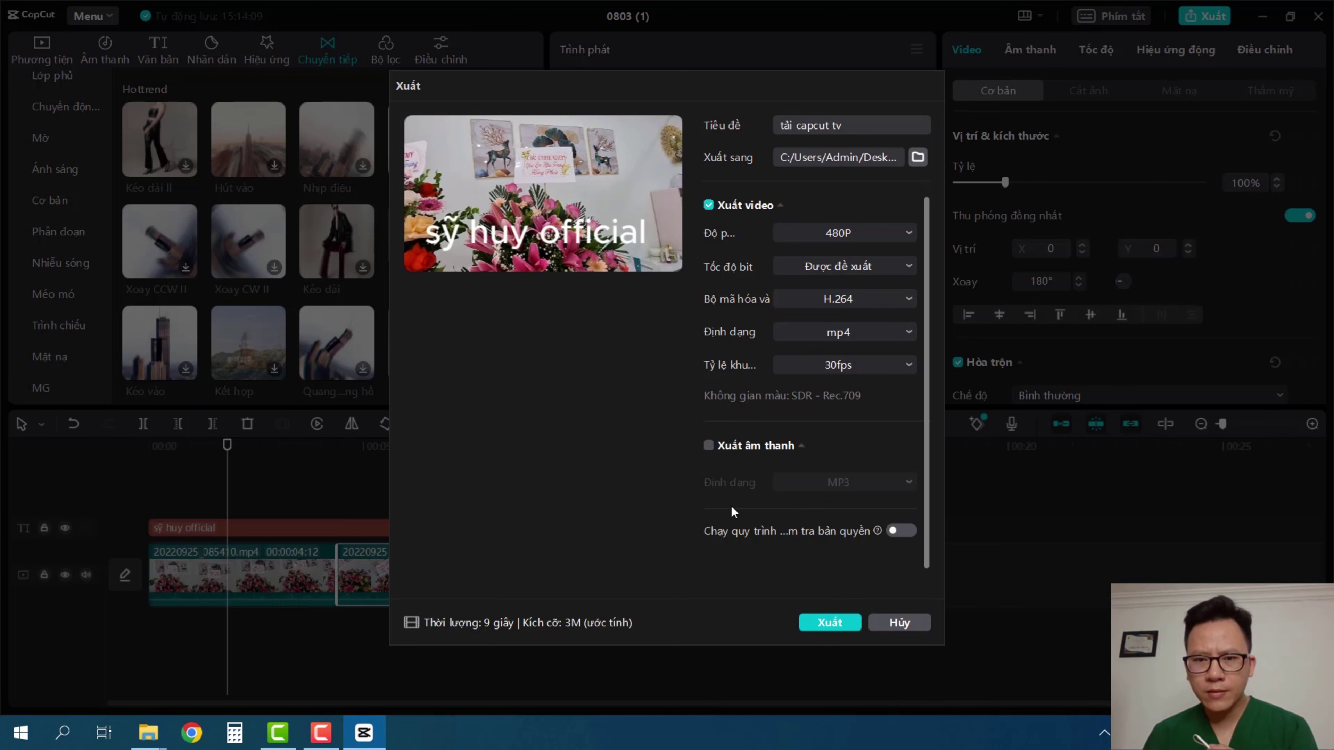
{"action": "left_click", "coordinate": [835, 623]}
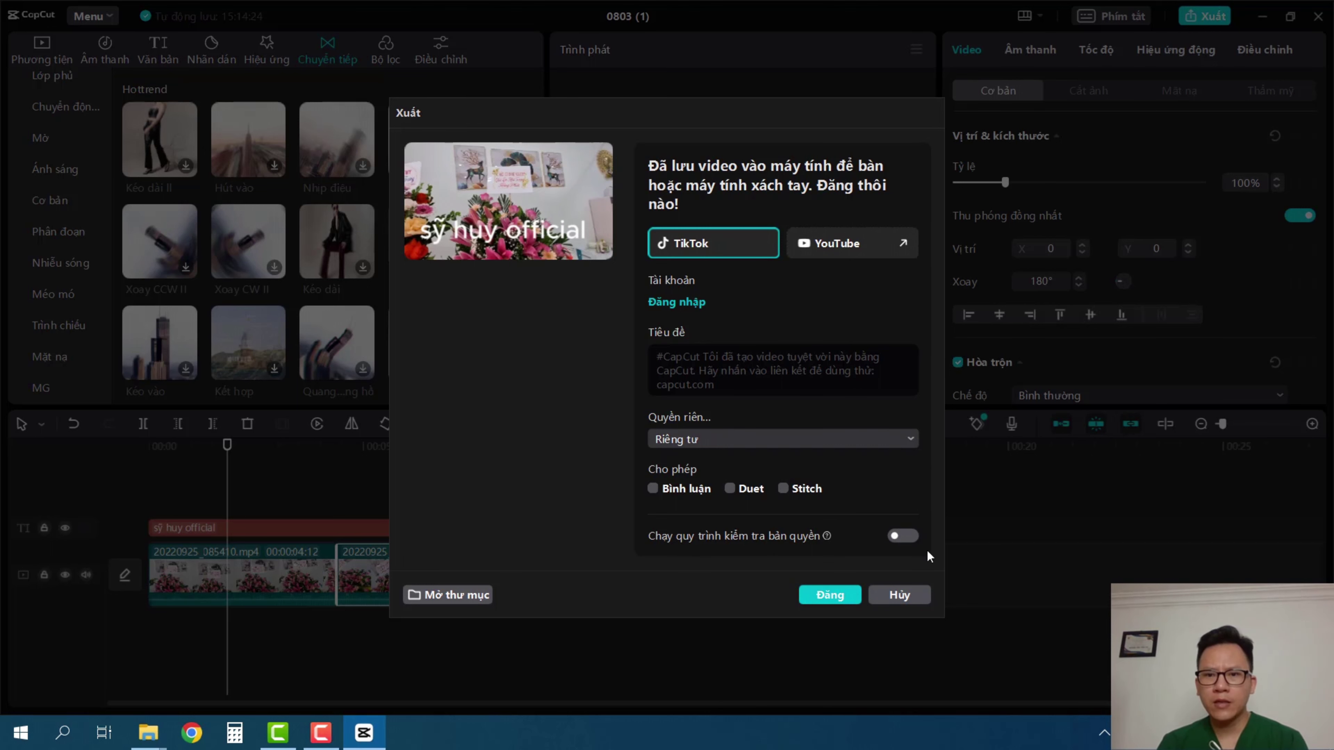
- Dismiss the finished export without posting the video and close CapCut
{"action": "left_click", "coordinate": [917, 598]}
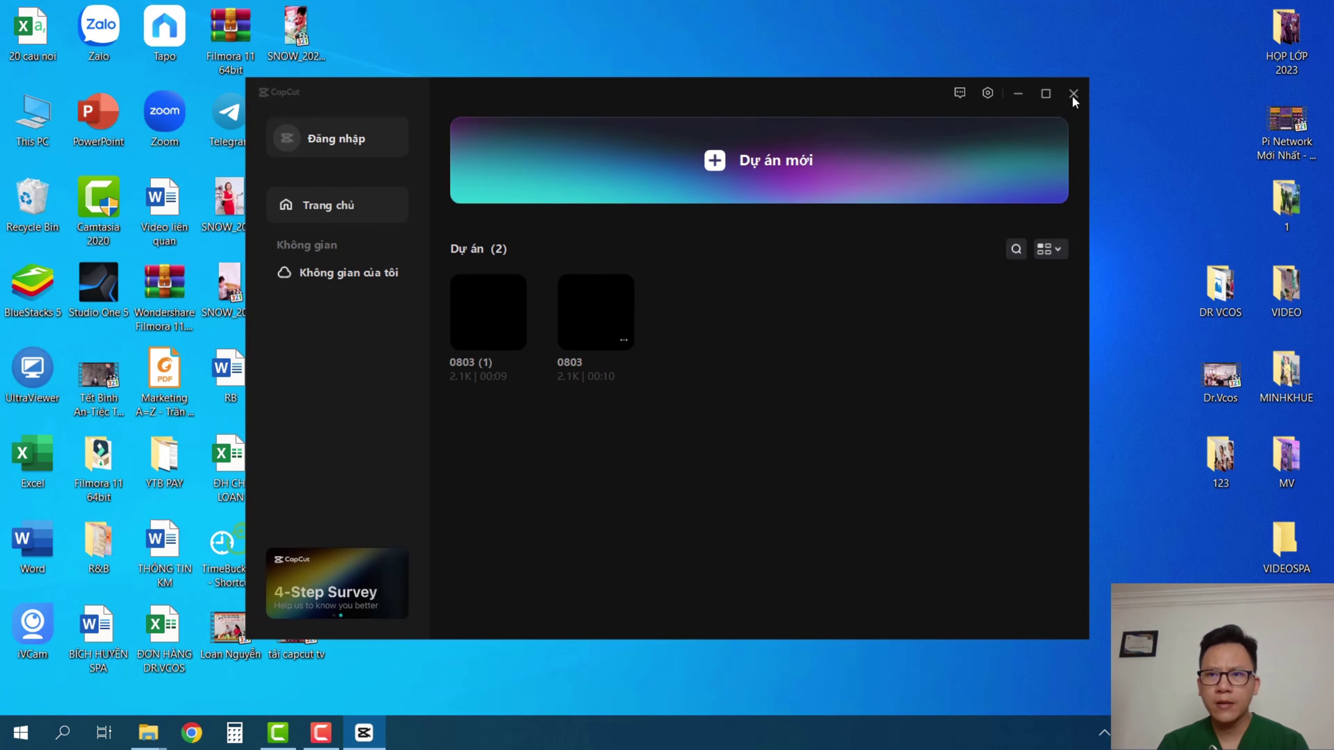
{"action": "left_click", "coordinate": [1073, 94]}
- Refresh the desktop and move the exported "tải capcut tv" video to an empty area away from the other icons
{"action": "right_click", "coordinate": [501, 244]}
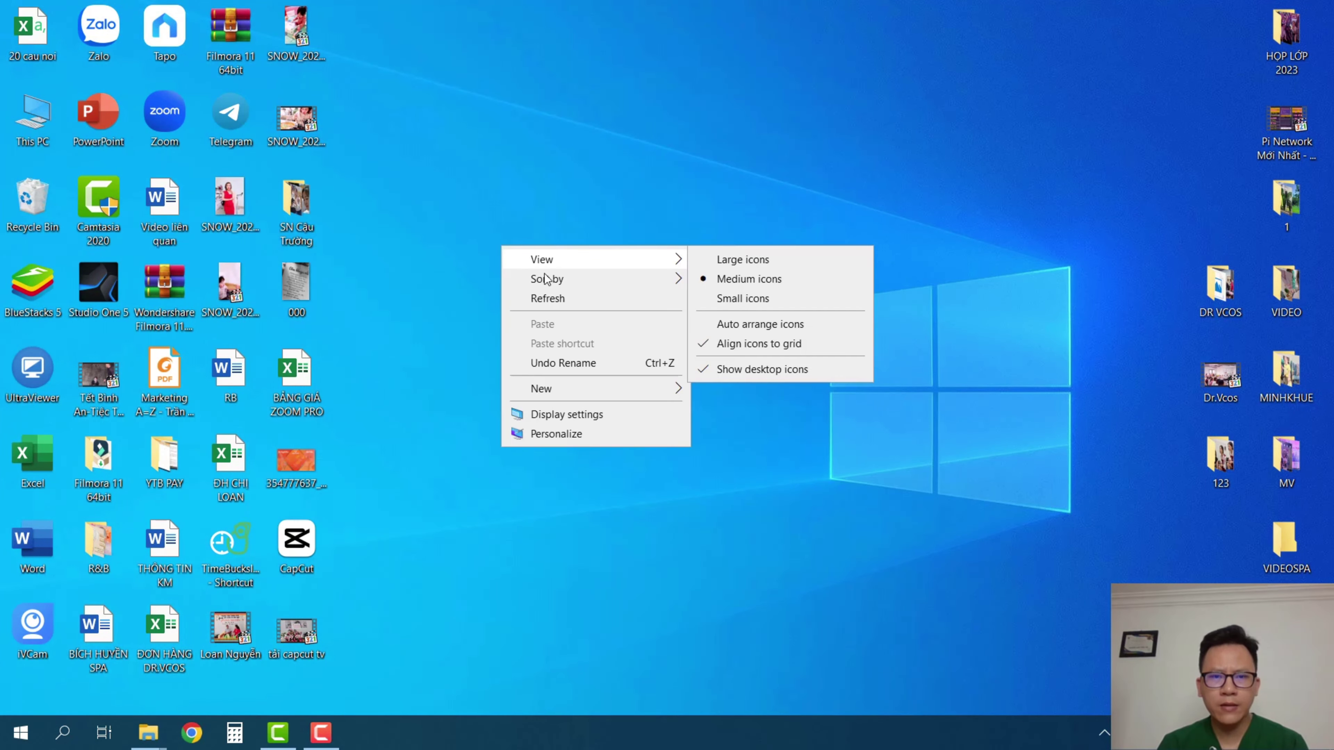
{"action": "left_click", "coordinate": [568, 304]}
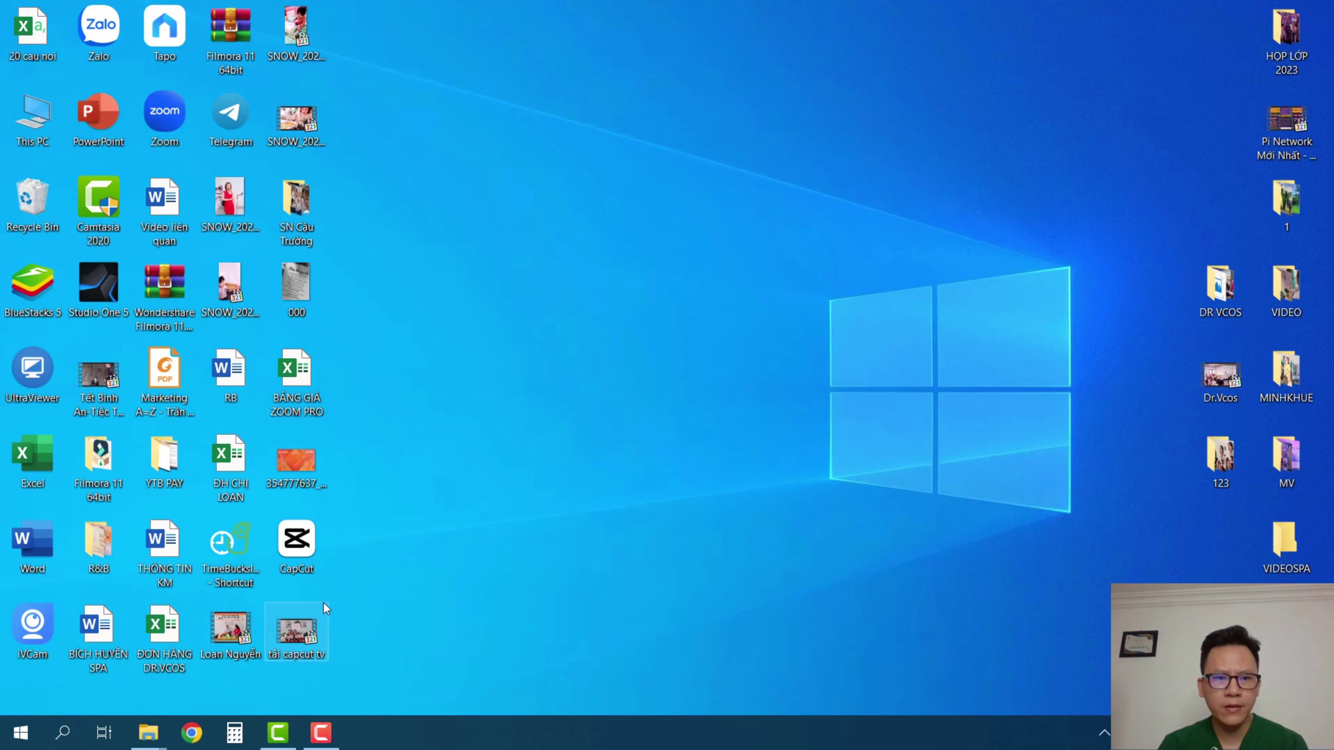
{"action": "left_click_drag", "start_coordinate": [437, 509], "coordinate": [760, 126]}
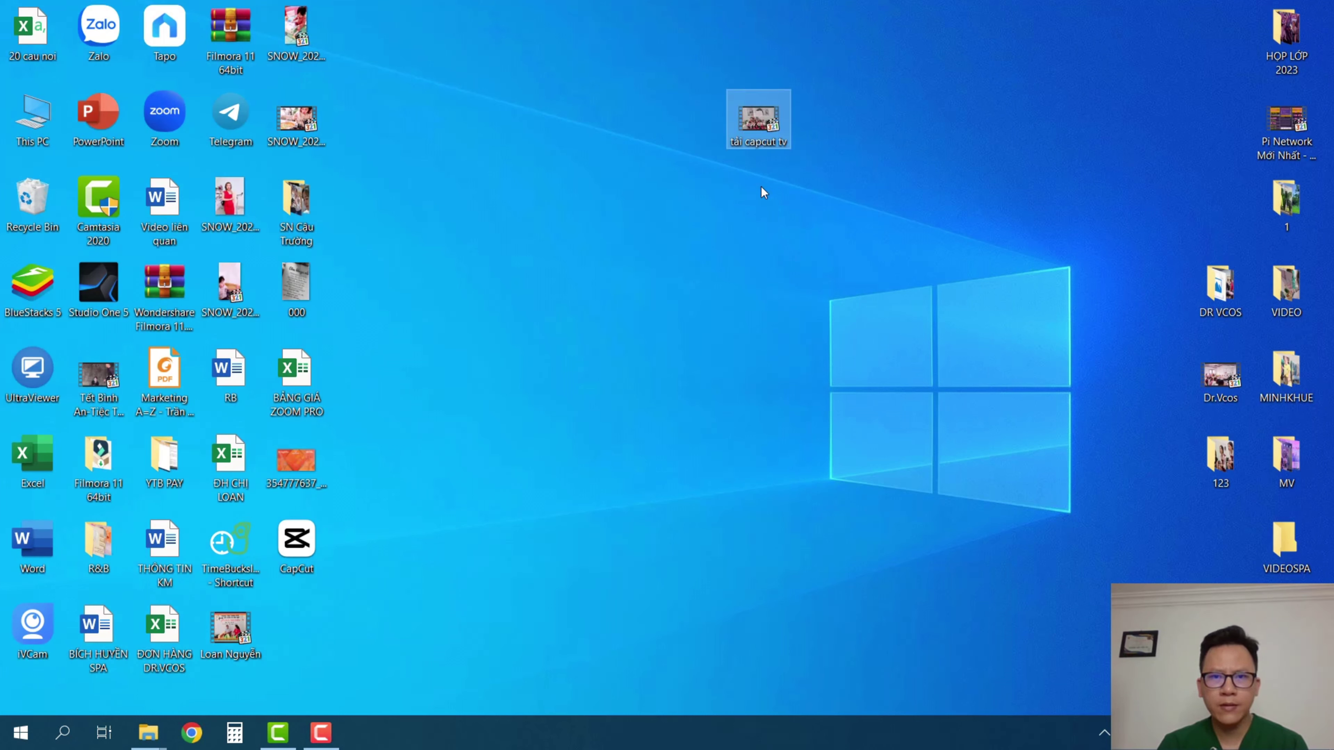
- Open the exported "tải capcut tv" video in the media player, enlarge the playback and pause it
{"action": "double_click", "coordinate": [766, 124]}
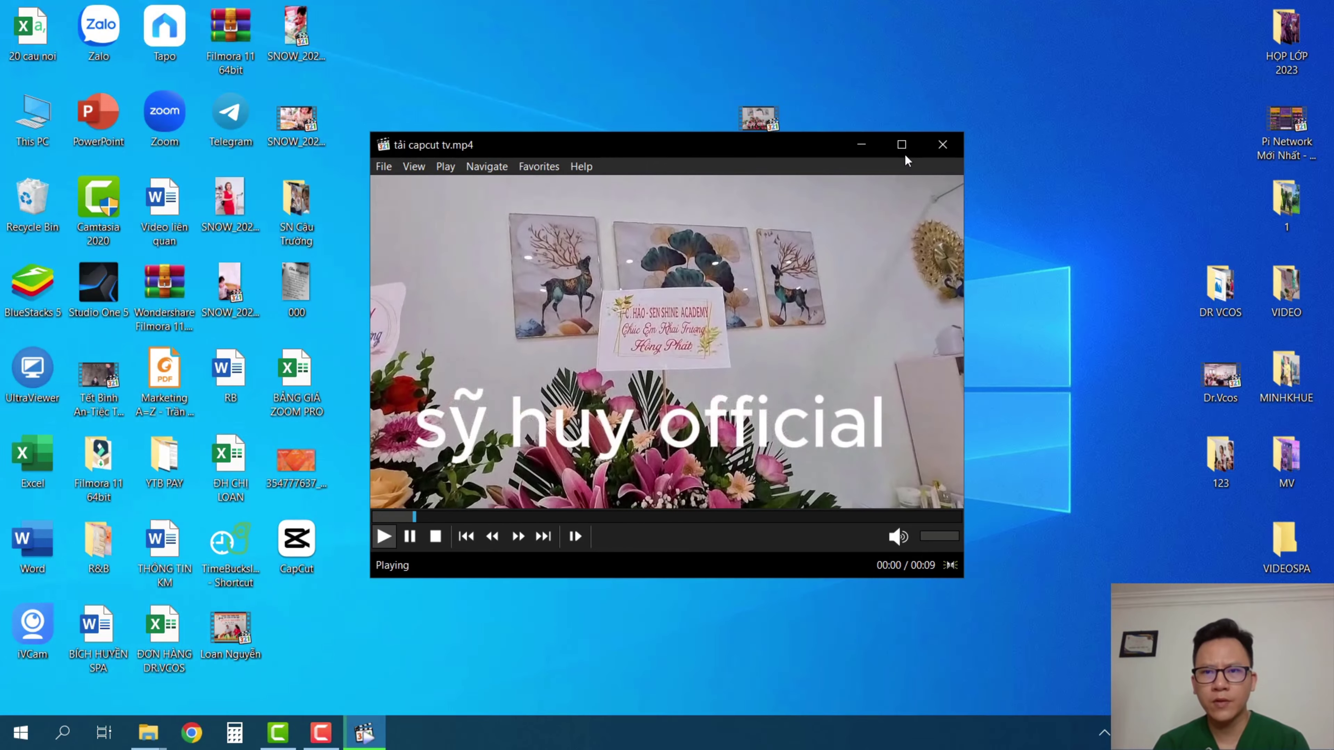
{"action": "double_click", "coordinate": [689, 255]}
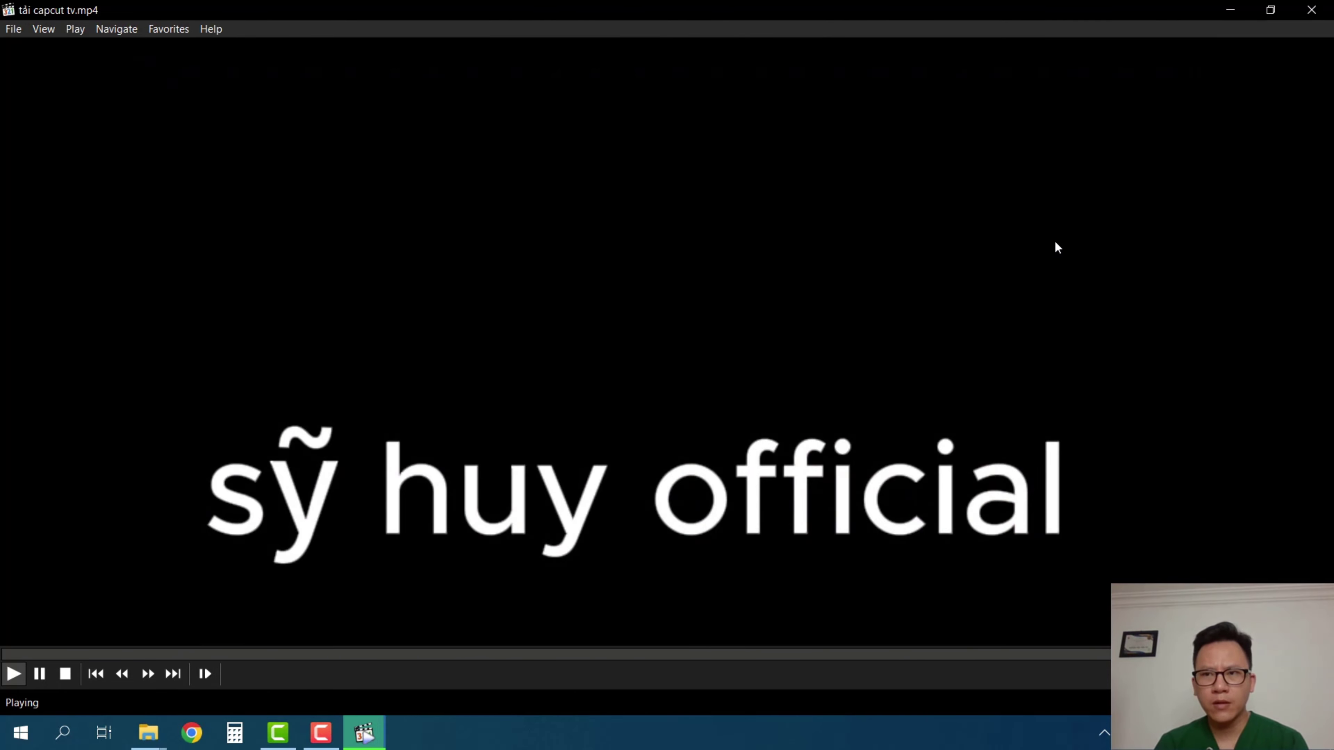
{"action": "key", "text": "space"}
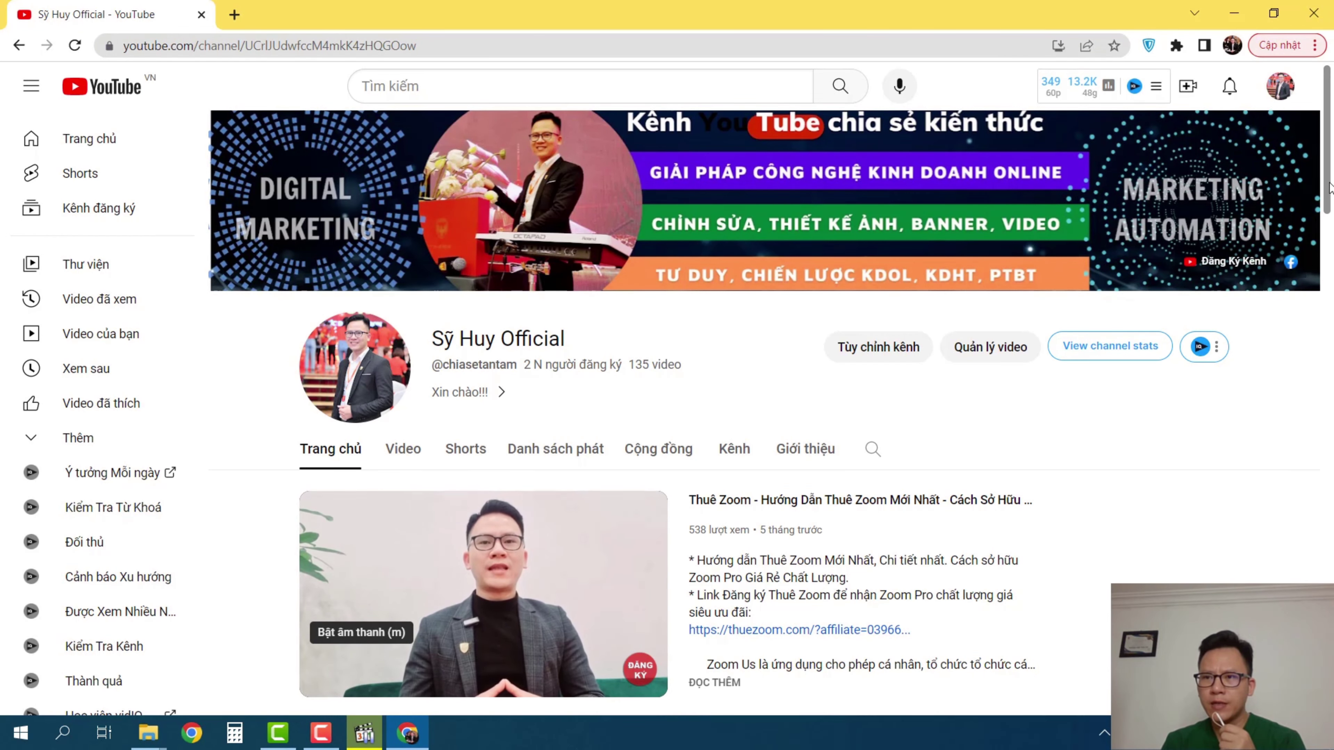
{"action": "scroll", "coordinate": [1322, 191], "scroll_direction": "down", "scroll_amount": 5}
{"action": "scroll", "coordinate": [1318, 191], "scroll_direction": "up", "scroll_amount": 5}
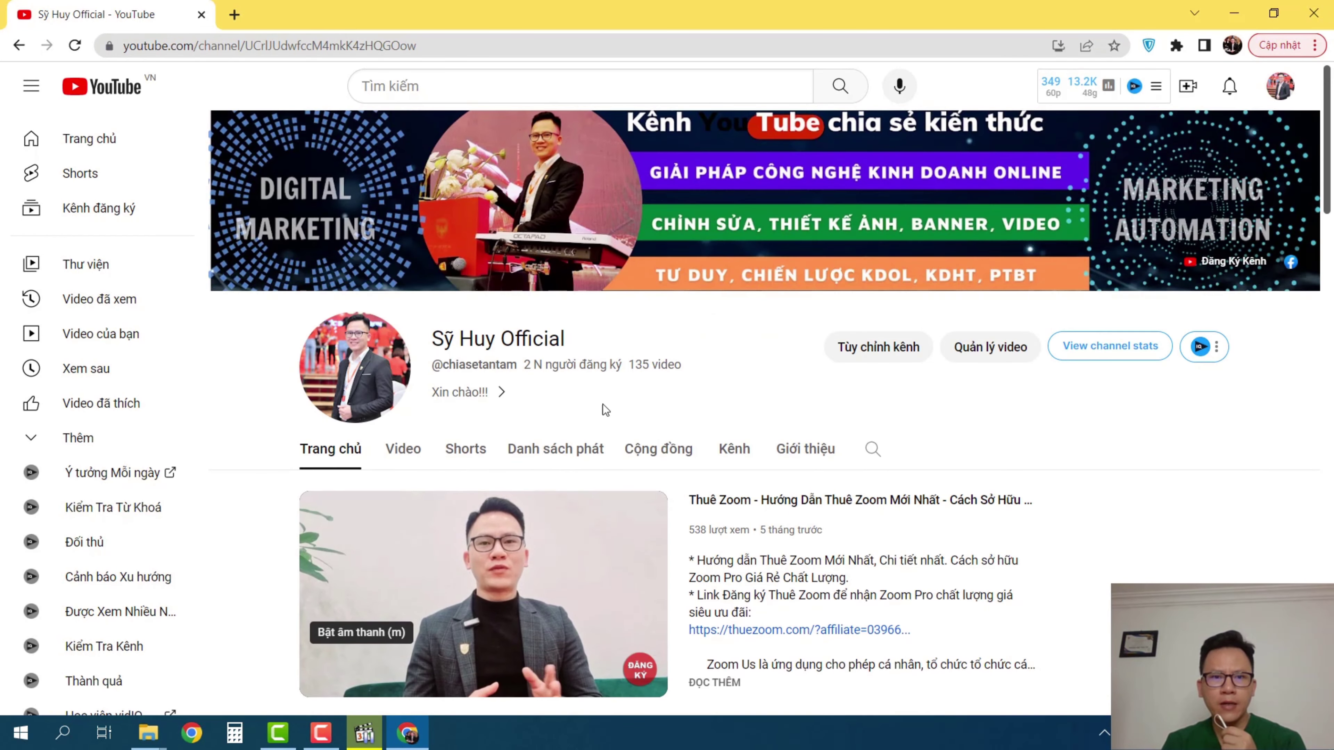